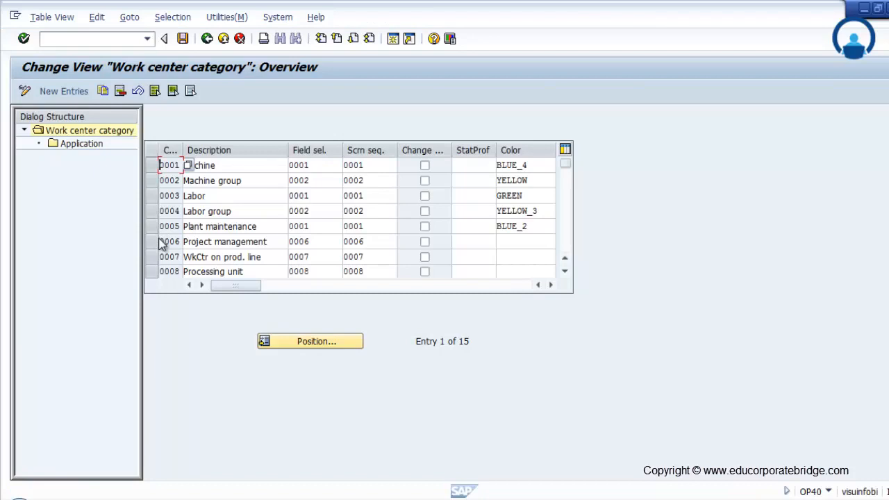
Step: Review the application assigned to work center category 0006 Project management, and its field selection and screen sequence
click(156, 243)
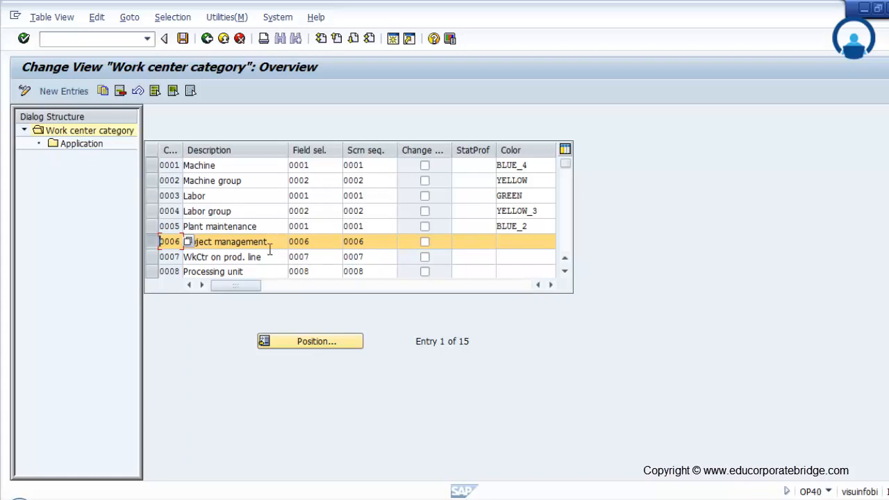
double_click(82, 144)
drag(239, 201, 174, 186)
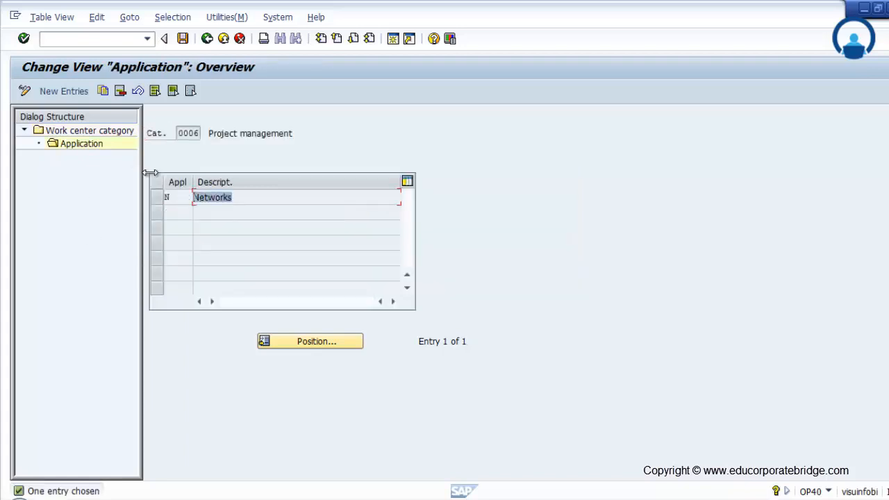
click(207, 39)
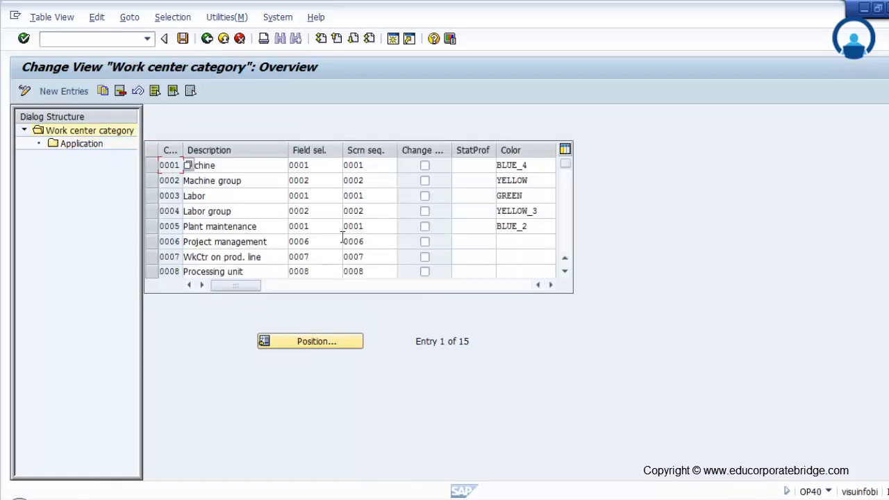
click(328, 246)
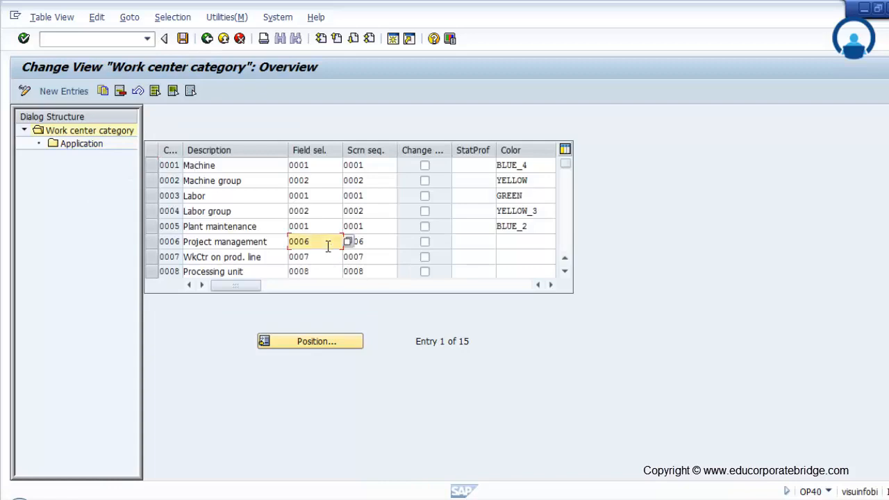
click(381, 242)
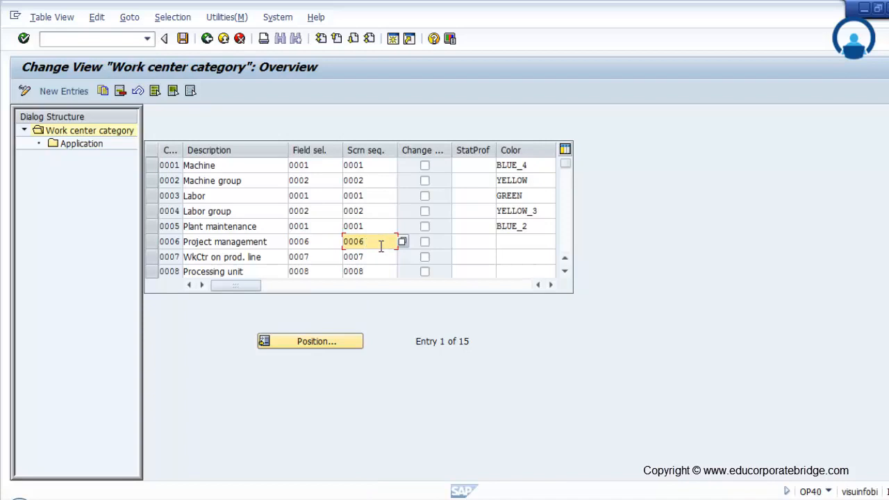
click(530, 247)
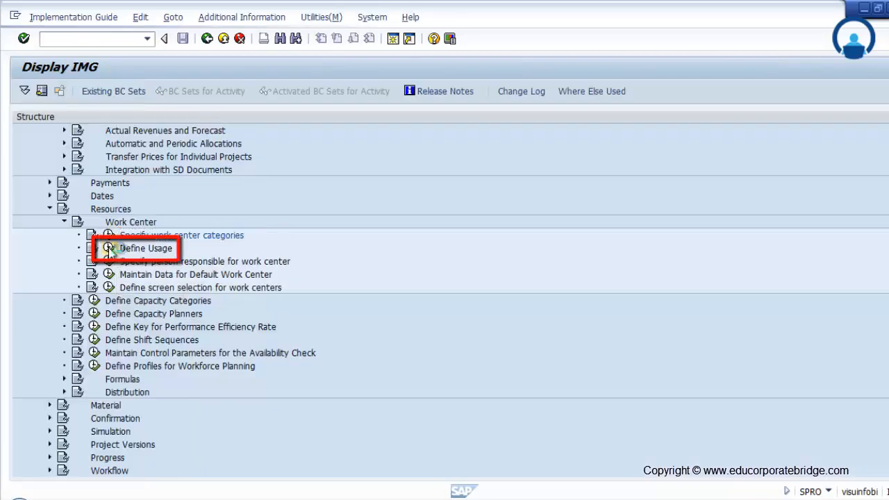
Step: Open the Define Usage activity for work centers and look through the list of task list usages
click(109, 249)
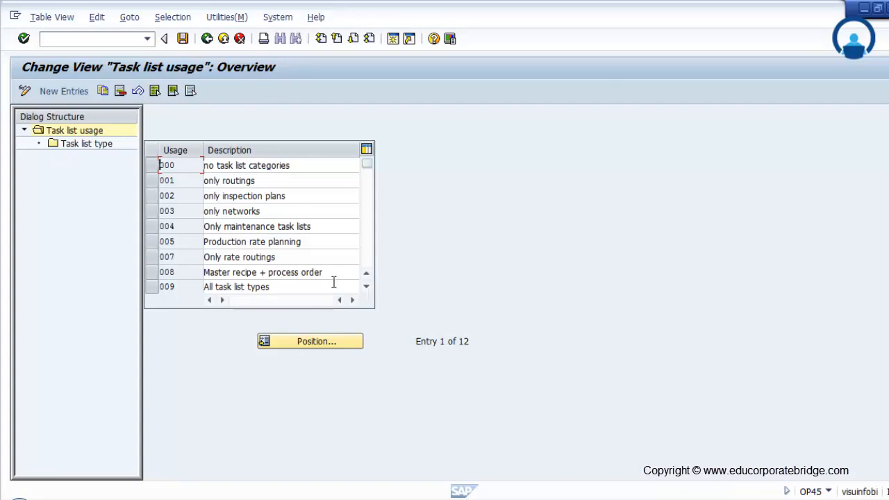
scroll(333, 282, down, 1)
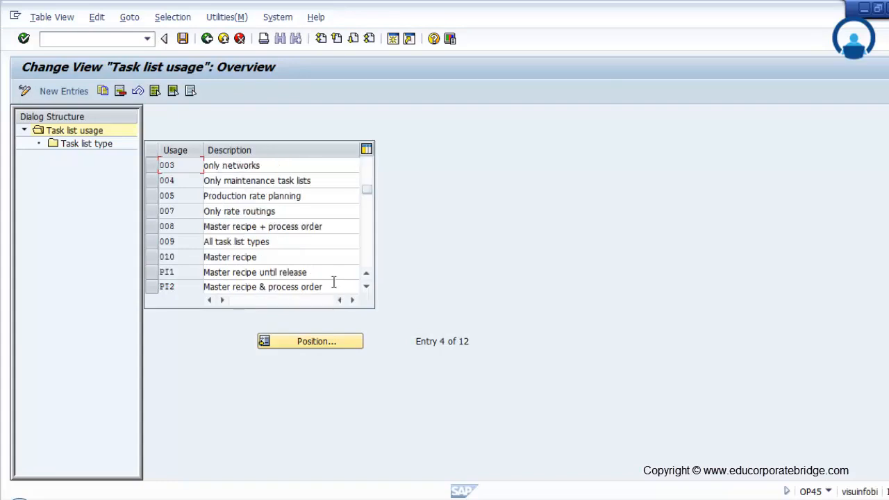
scroll(334, 282, up, 1)
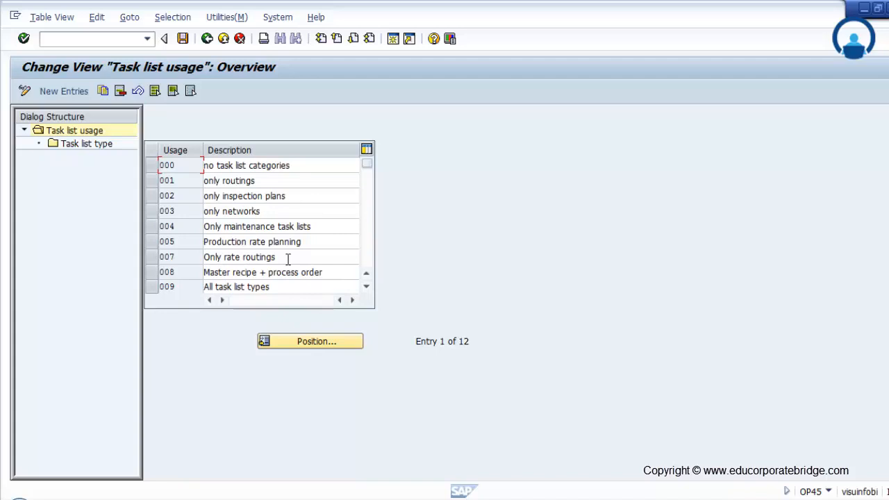
Step: Inspect the task list types assigned to usage 003 only networks and the possible task list type values
click(151, 212)
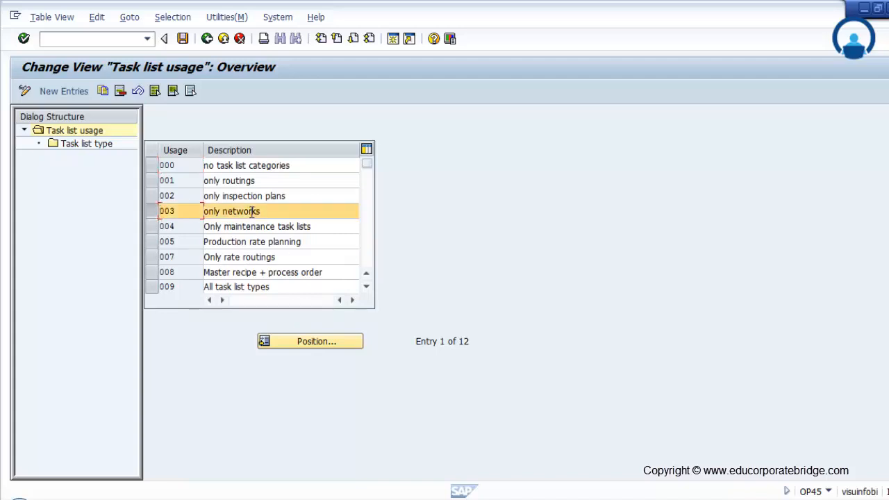
double_click(69, 145)
click(231, 198)
click(185, 198)
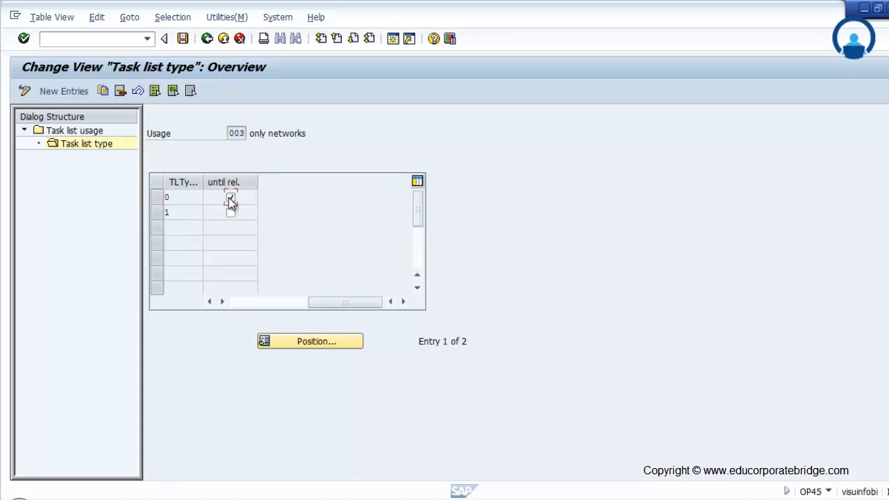
click(199, 196)
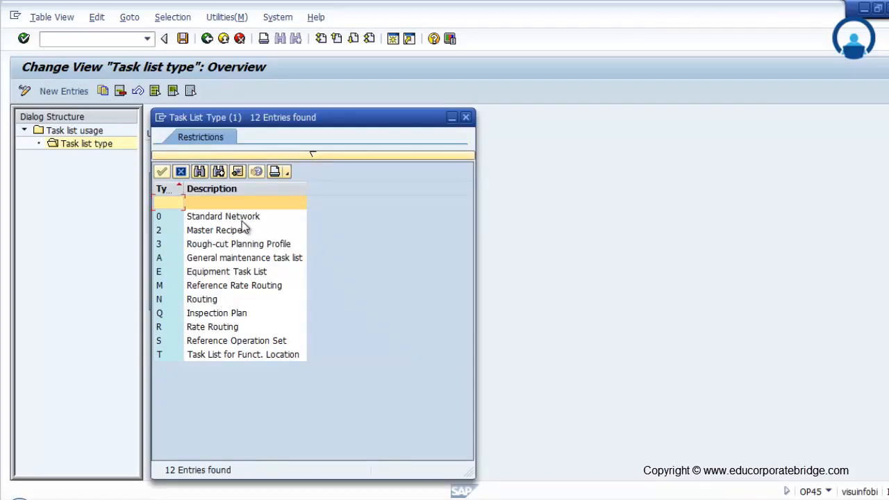
drag(322, 118, 484, 111)
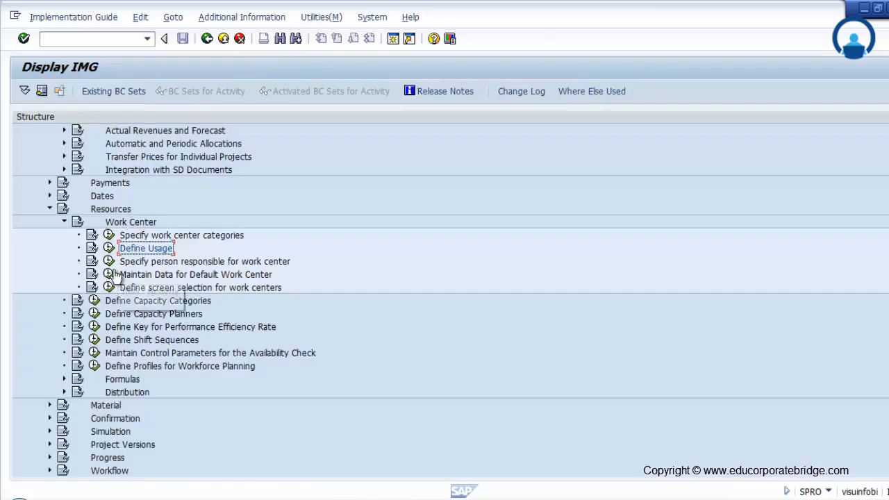
Step: Open the activity for persons responsible for work centers and add an entry for plant 1000, code 100, with the person's name
click(108, 261)
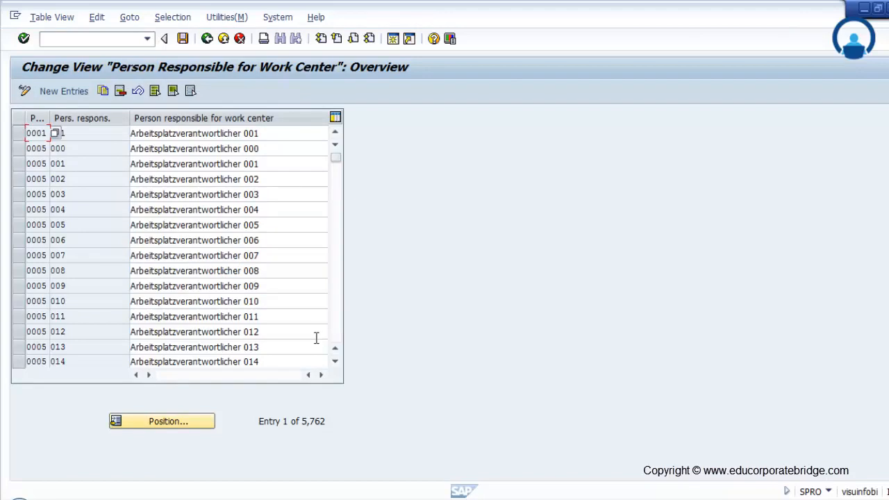
double_click(50, 118)
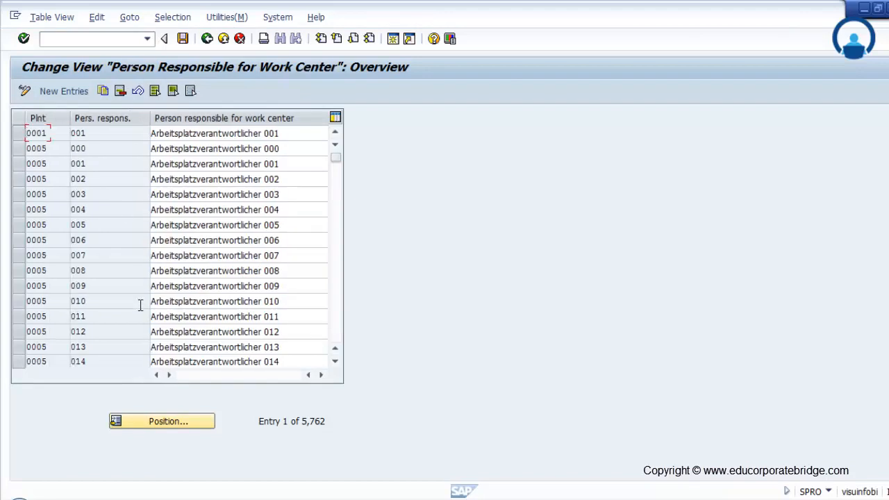
click(73, 95)
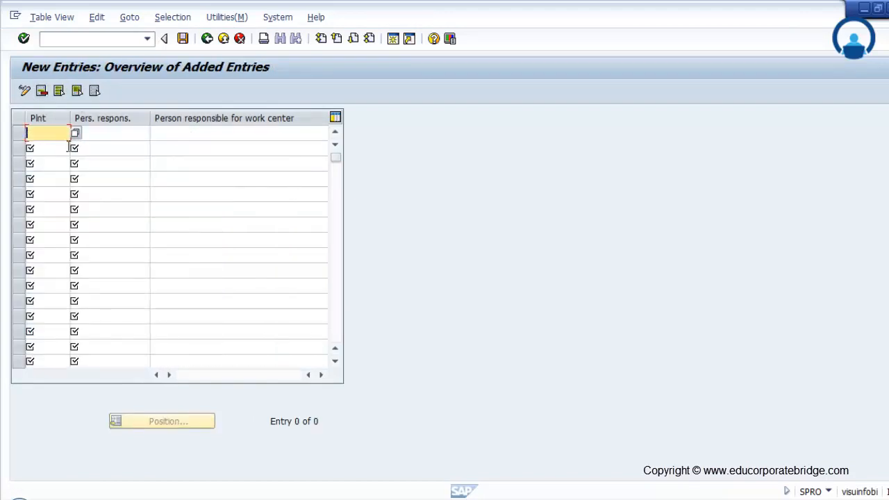
text(1000)
click(105, 131)
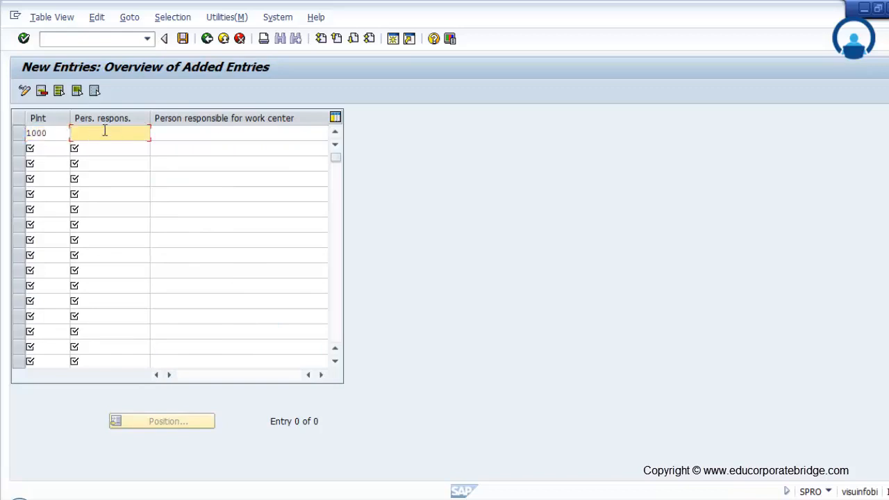
text(100)
click(209, 132)
text(Rajesh)
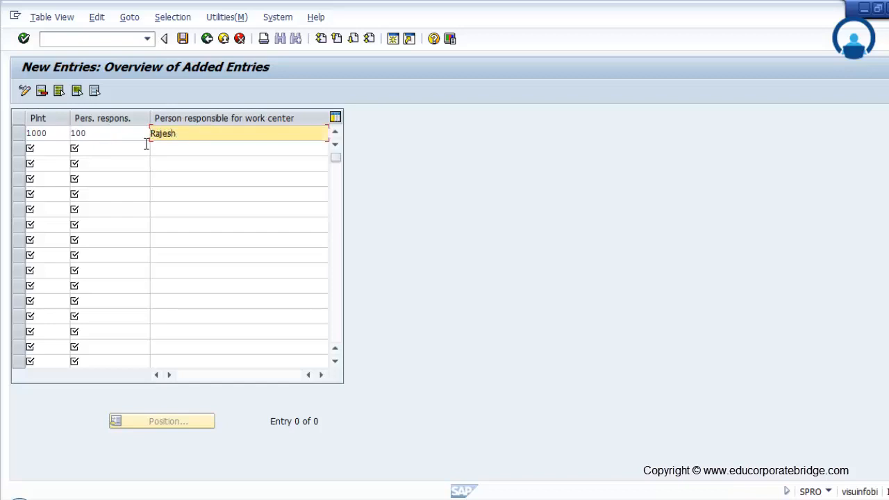
Step: Add a second person-responsible entry for plant 1000 with code 200 and that person's name
click(47, 146)
click(166, 148)
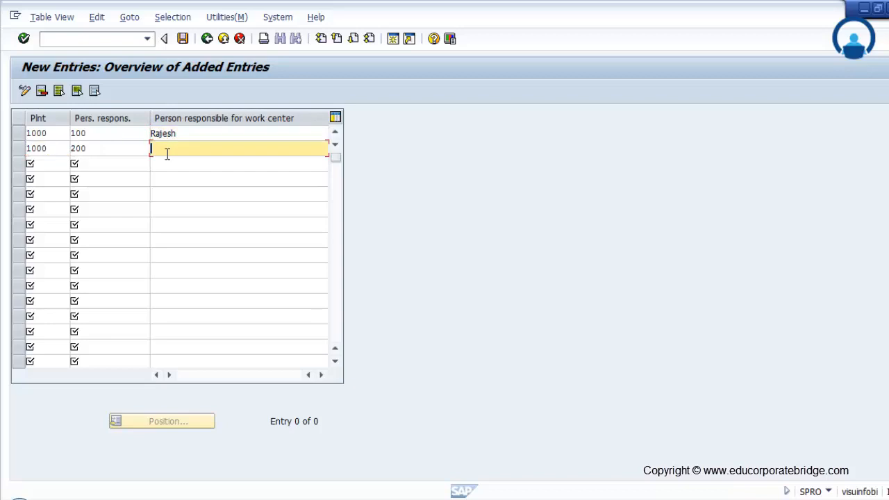
text(Nilesh)
key(Return)
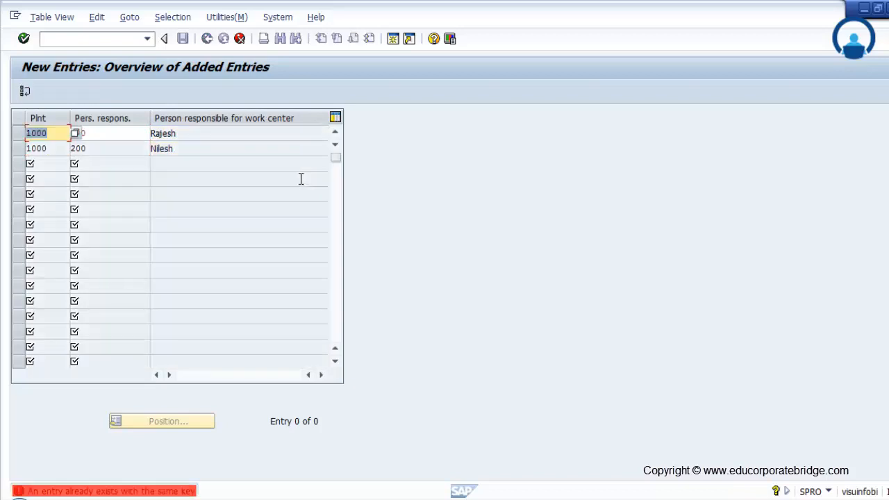
Step: Change the first new entry's person-responsible code to 888, save the entries and return to the IMG structure
click(123, 139)
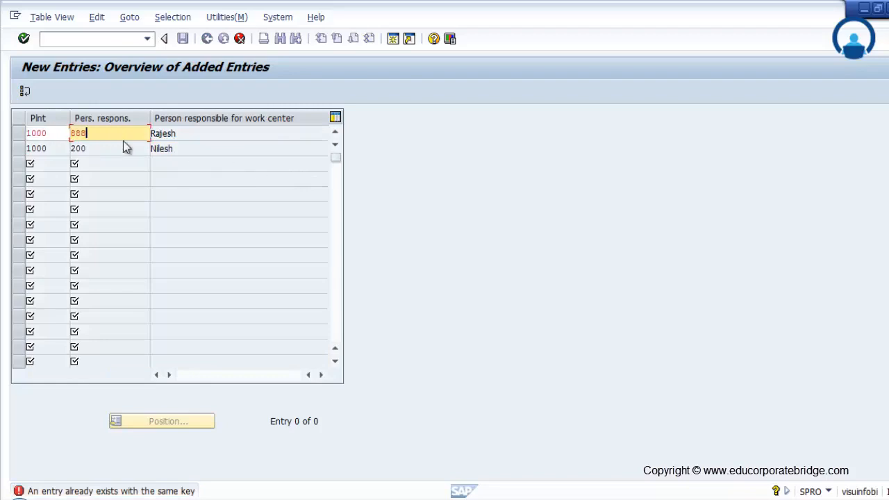
key(Return)
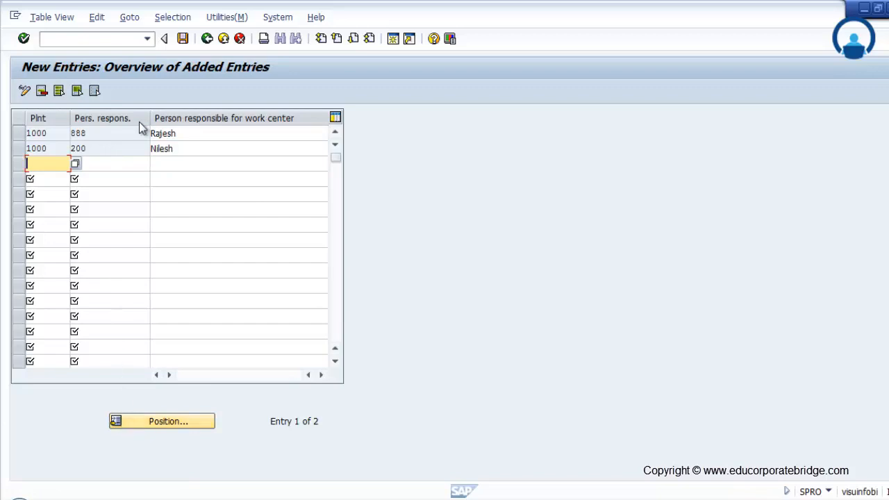
click(185, 39)
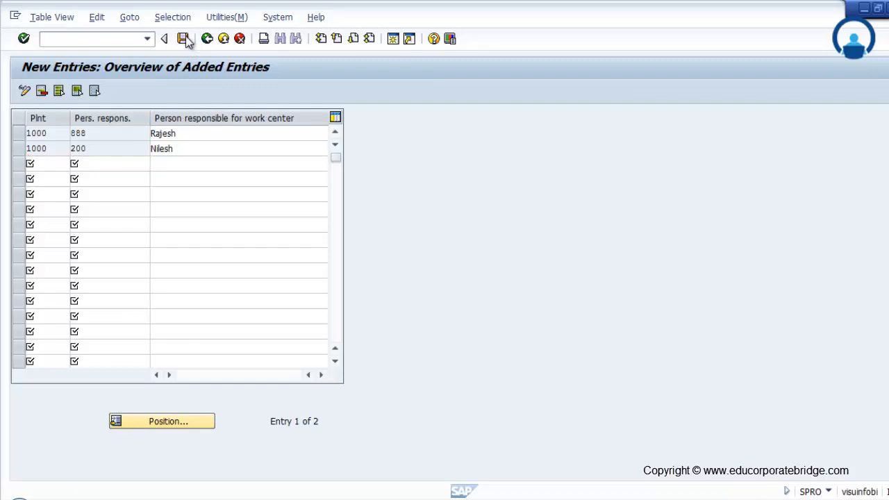
click(216, 247)
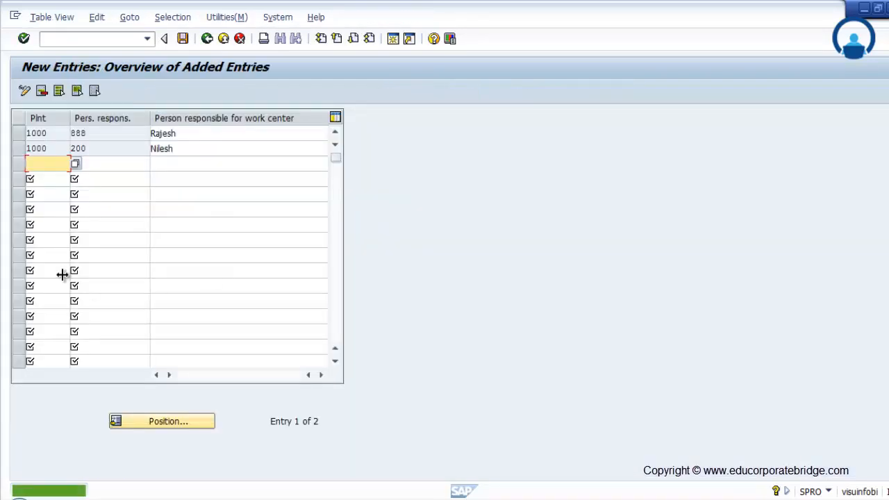
click(207, 38)
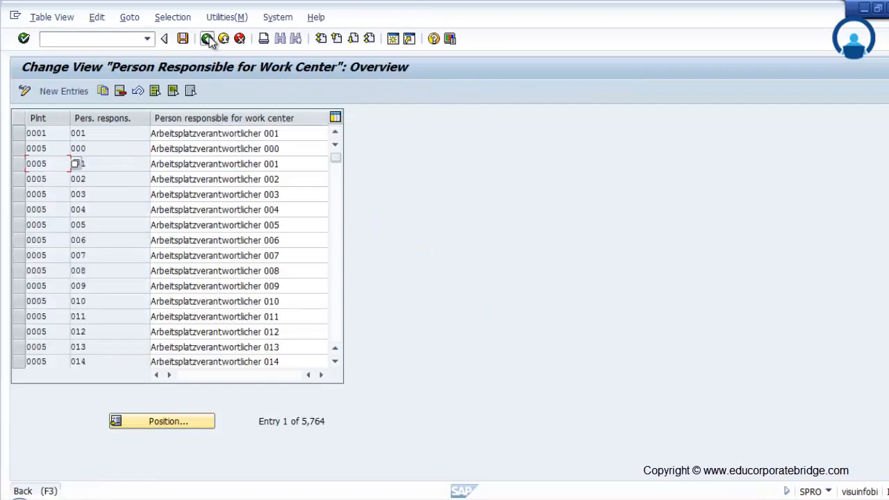
click(208, 39)
Step: Open the default work center's basic data for plant 1000 and work center category 0006 Project management
click(108, 275)
click(136, 150)
text(1000)
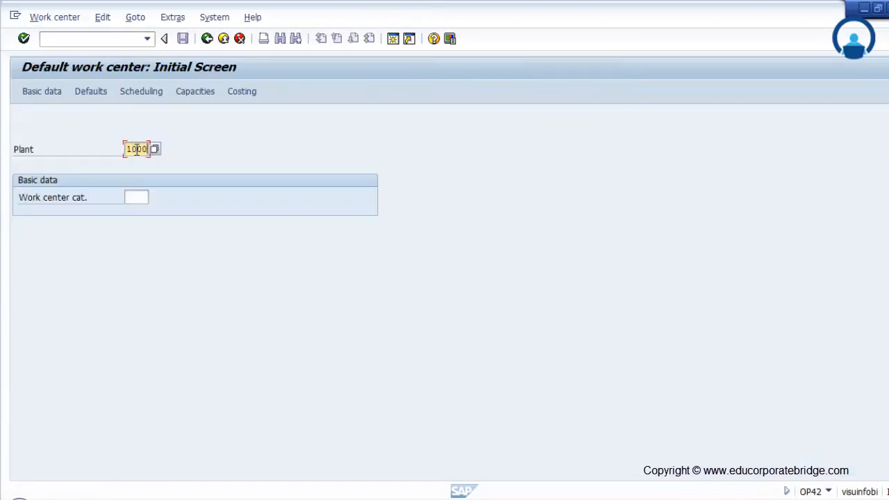
click(144, 198)
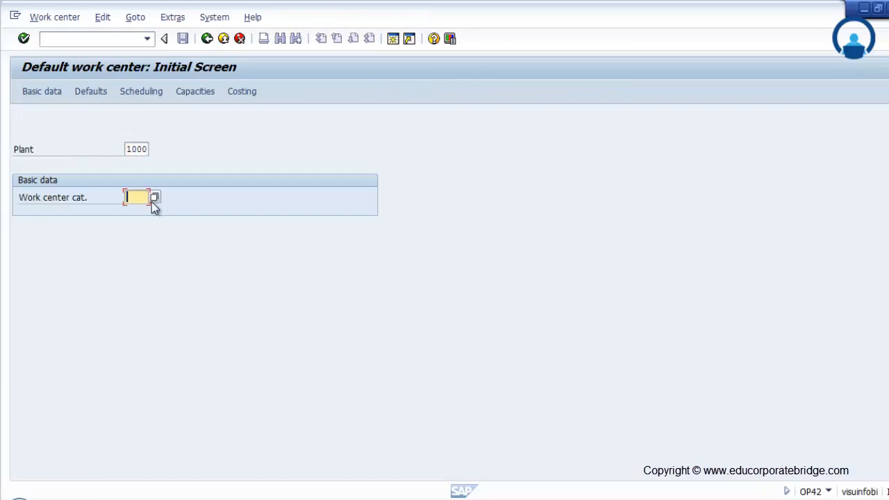
click(155, 198)
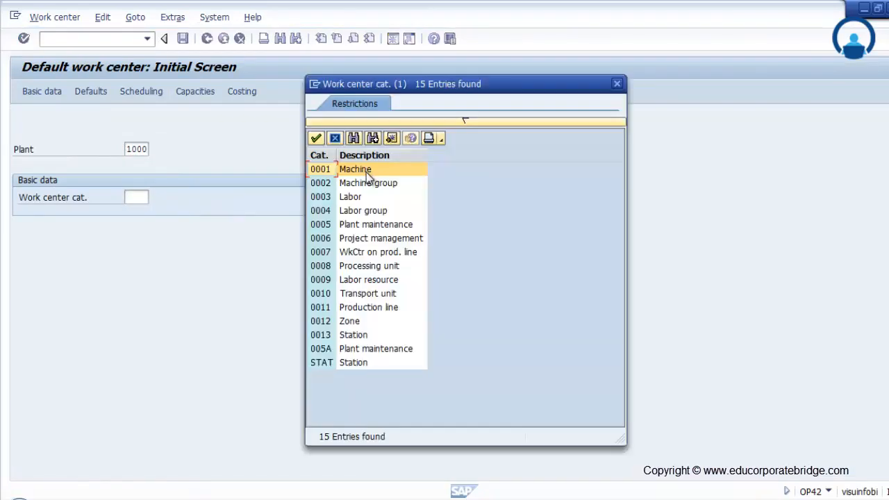
double_click(366, 244)
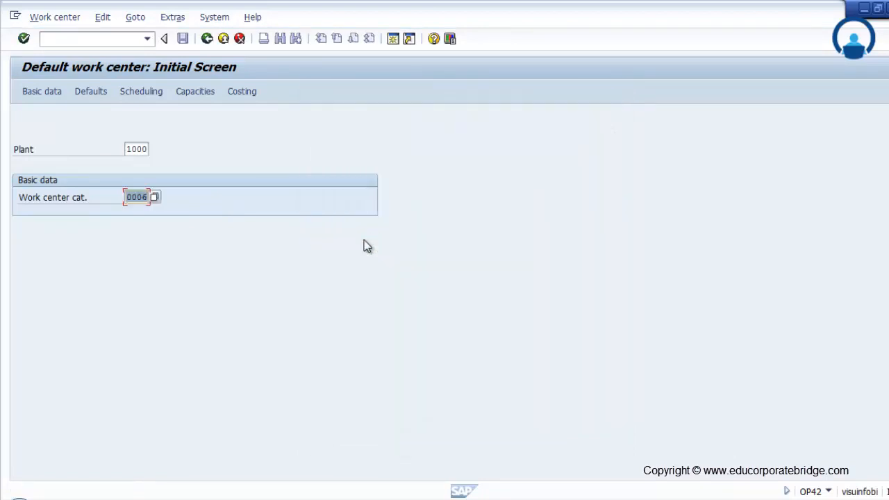
key(Return)
Step: Set the default work center's location to 1, choose a usage from the possible values, and save
click(172, 246)
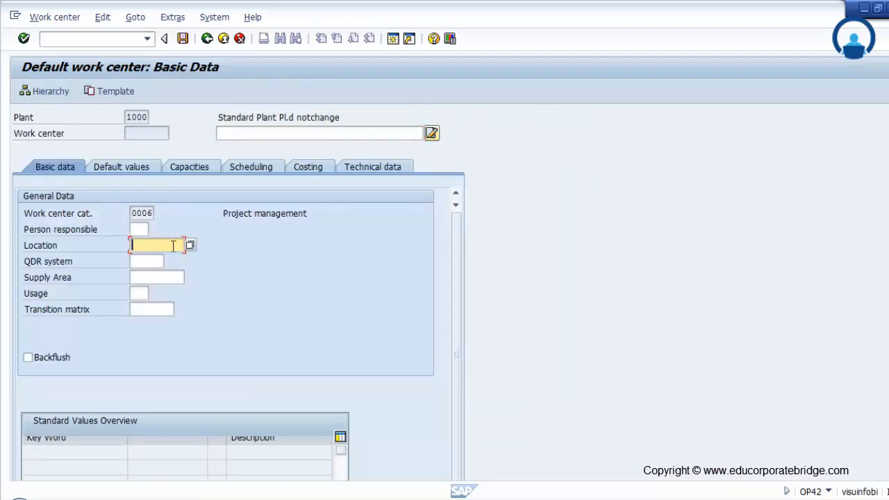
click(189, 245)
double_click(222, 193)
click(143, 293)
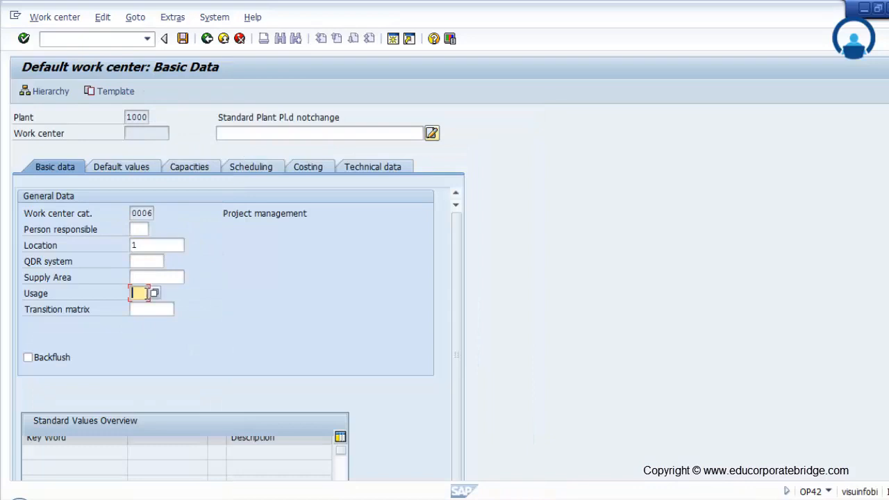
click(154, 293)
double_click(214, 241)
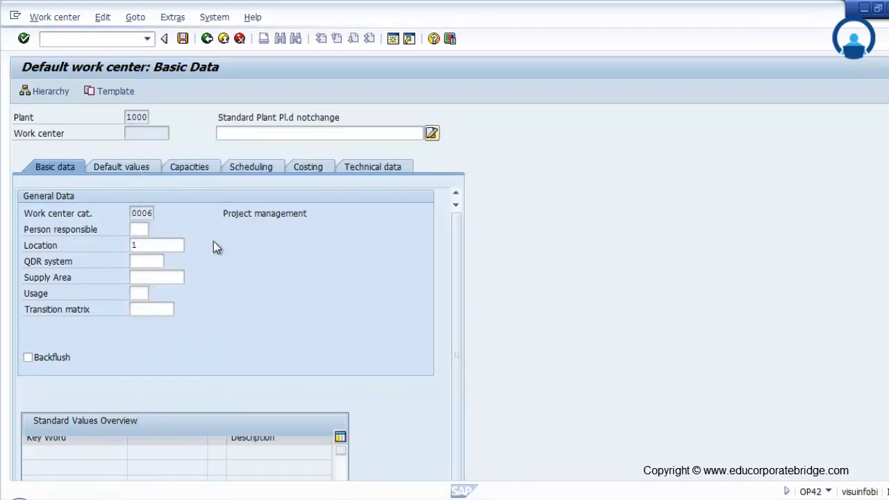
click(184, 38)
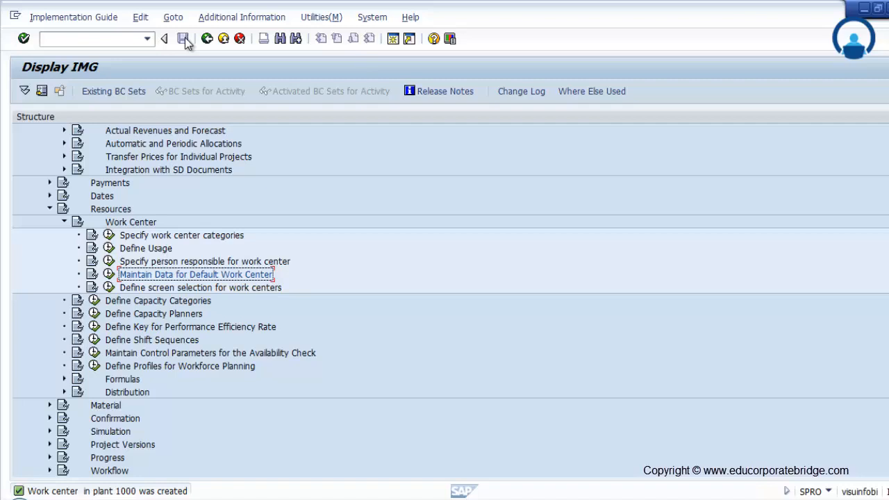
Step: Open a new session and expand the SAP menu tree down to Logistics, Project System, Basic Data
click(393, 39)
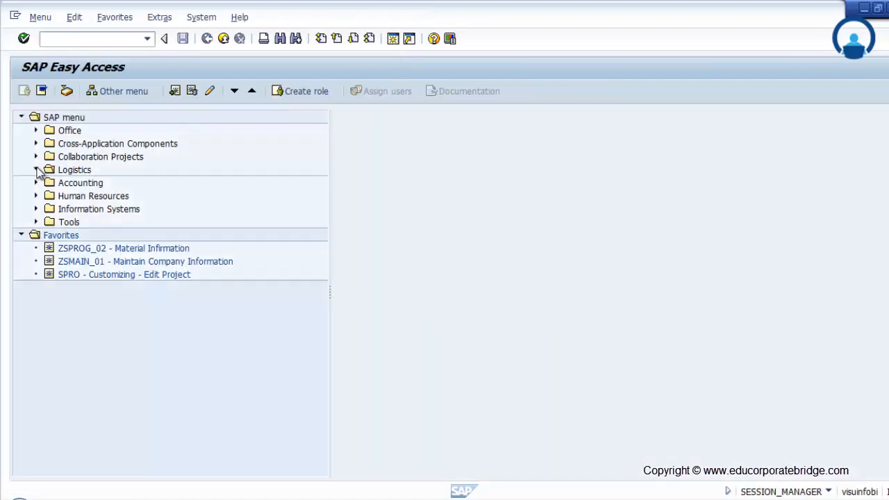
click(35, 170)
click(50, 248)
click(51, 248)
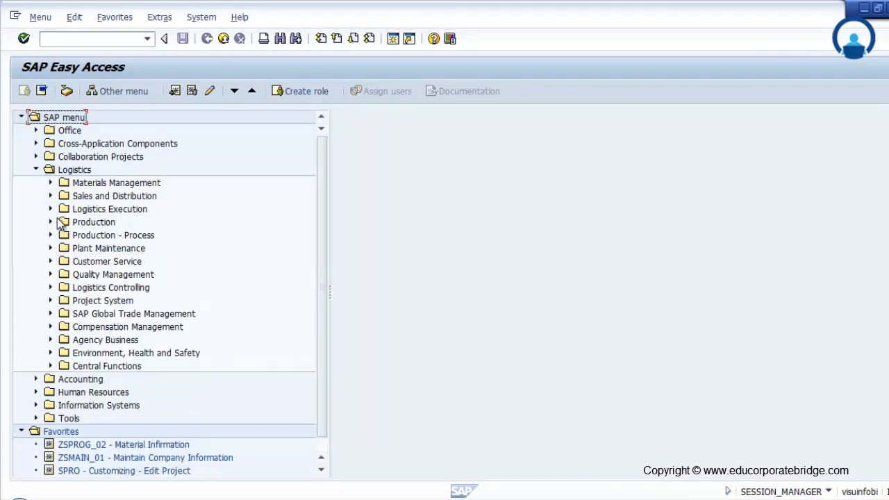
click(50, 300)
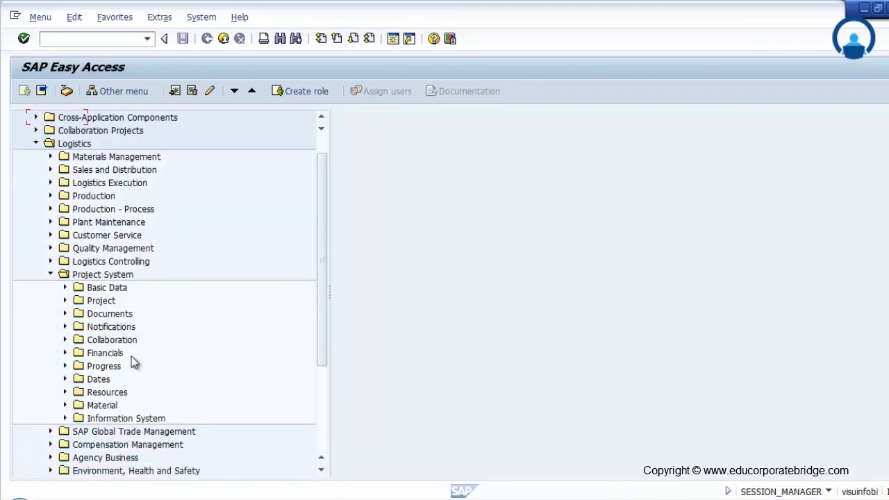
click(65, 274)
Step: Look through the Tools, Resources and Project folders of Project System for the work center functions
click(80, 314)
click(80, 313)
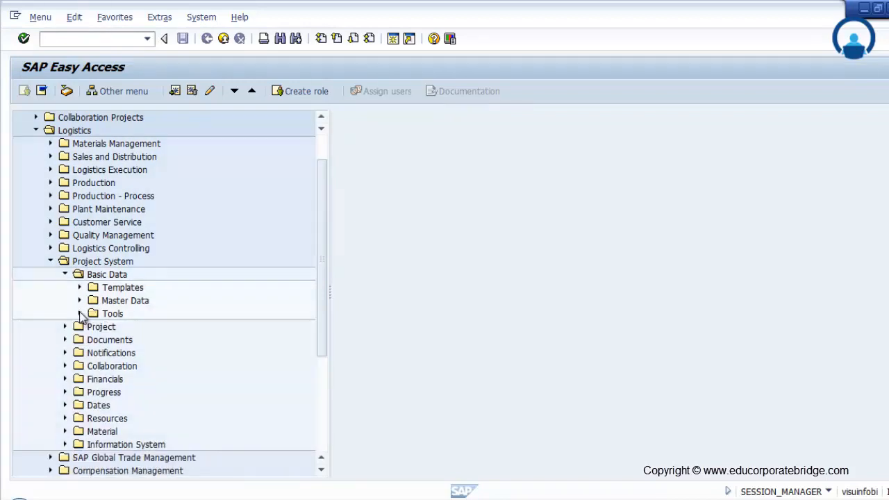
scroll(63, 377, down, 1)
click(65, 378)
click(65, 378)
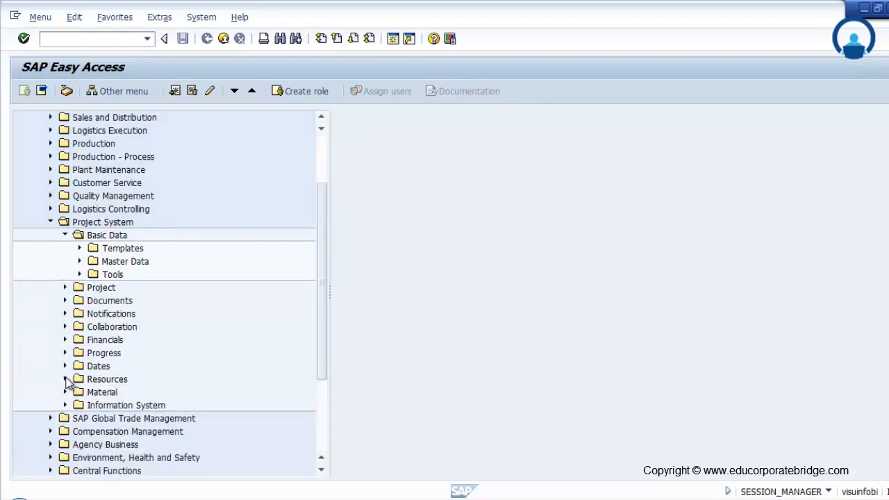
click(65, 287)
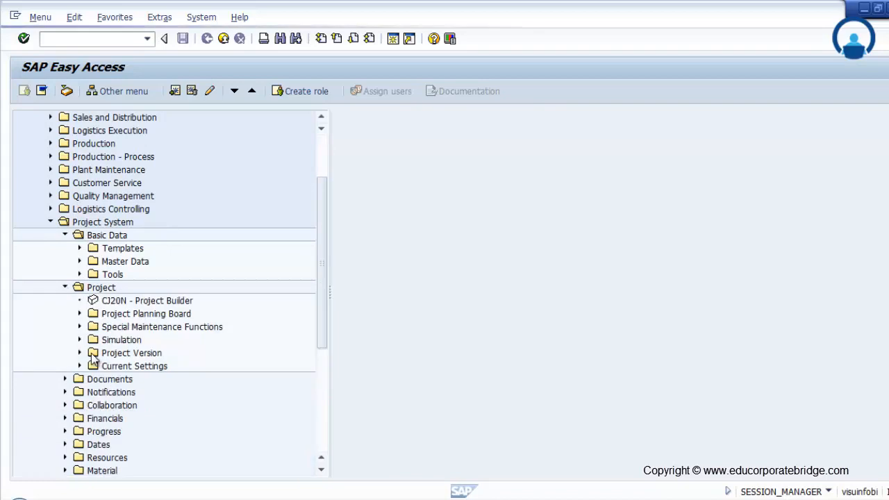
scroll(82, 215, down, 1)
click(80, 222)
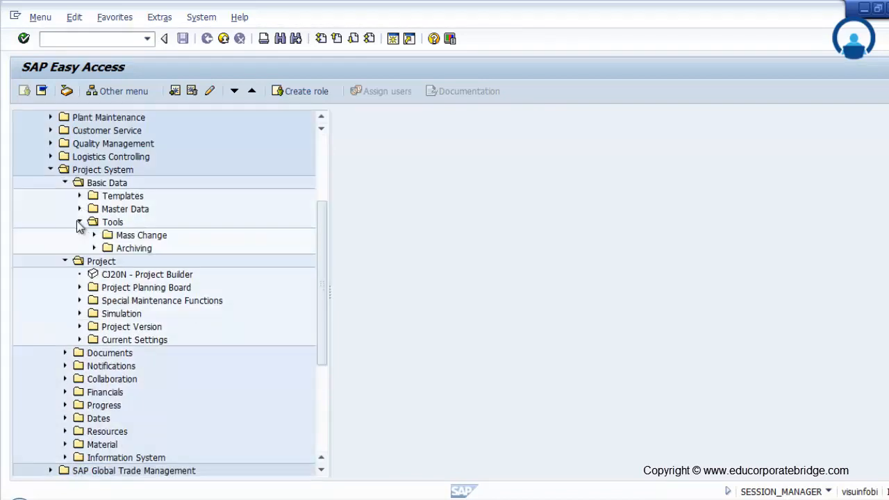
click(81, 222)
Step: Open CNR1 - Create from the Work Center master record folder under Master Data
click(79, 209)
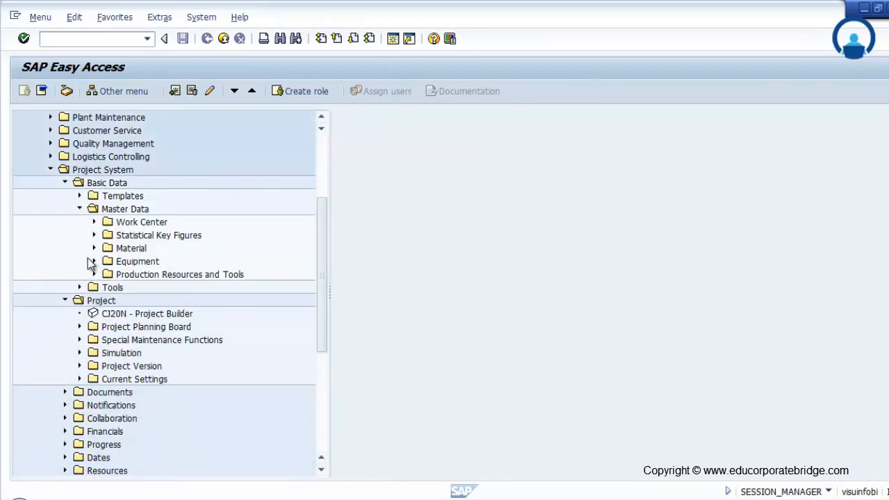
click(93, 223)
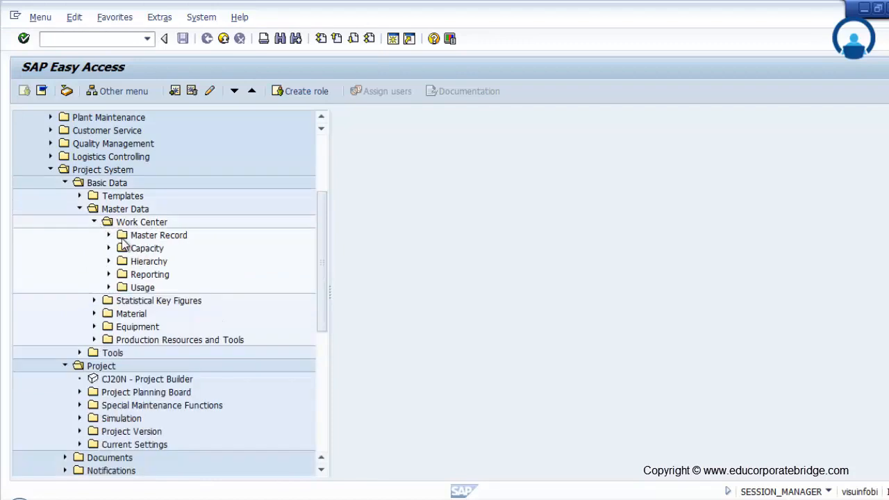
click(109, 235)
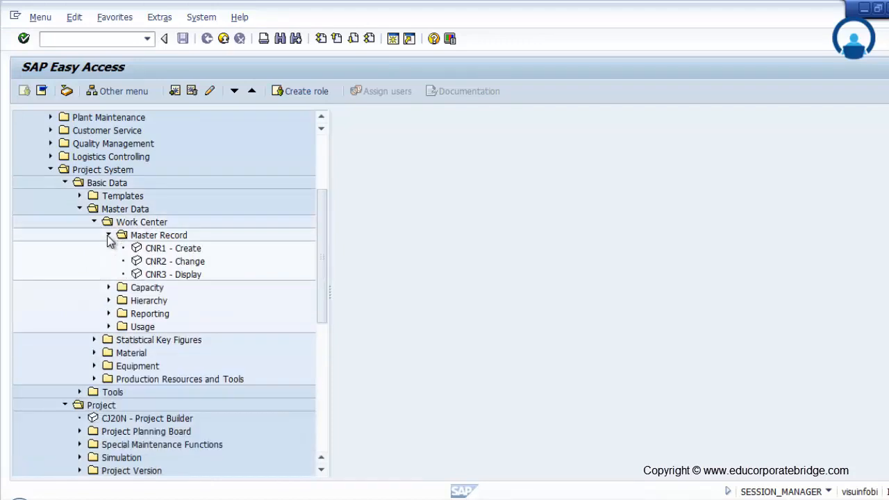
double_click(177, 253)
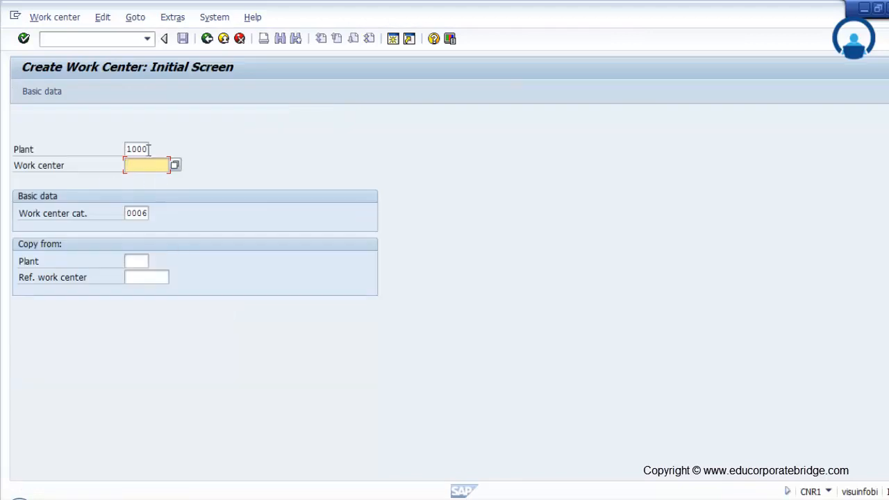
Step: Start creating work center WCPS0001 for plant 1000 and category 0006, check its default usage and describe it as Test WC
key(Return)
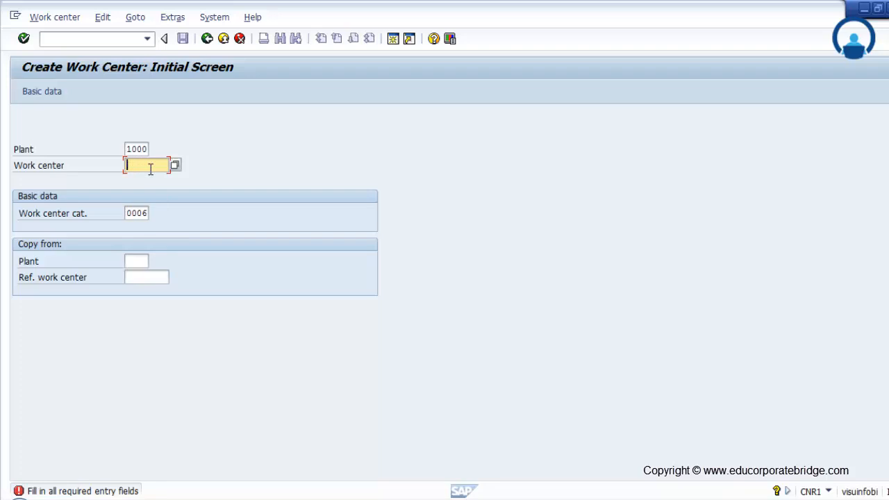
text(WCPSC0)
key(Return)
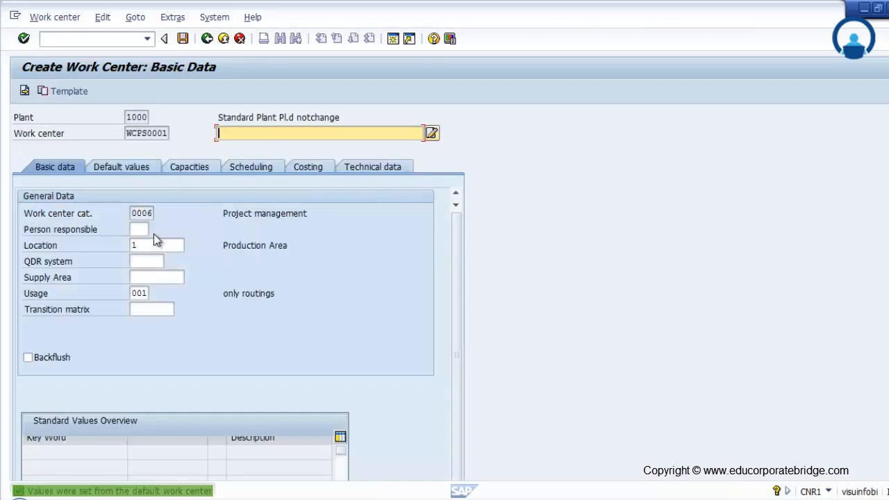
click(148, 243)
double_click(139, 292)
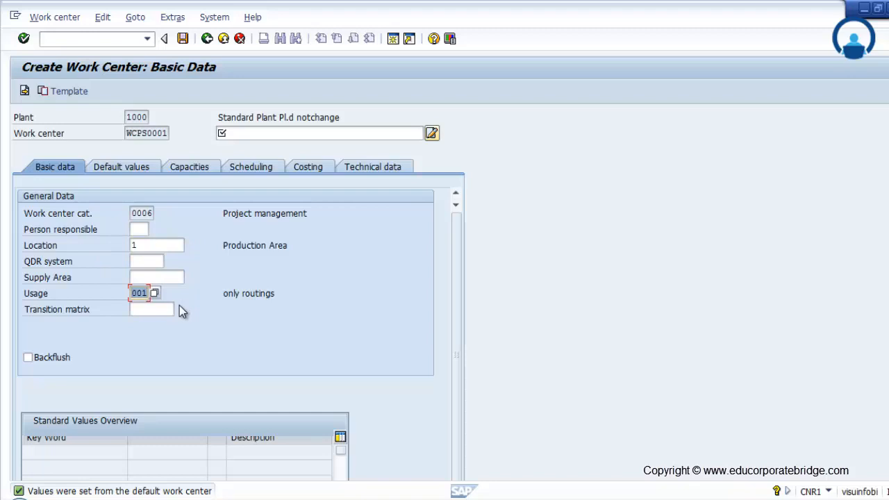
click(276, 133)
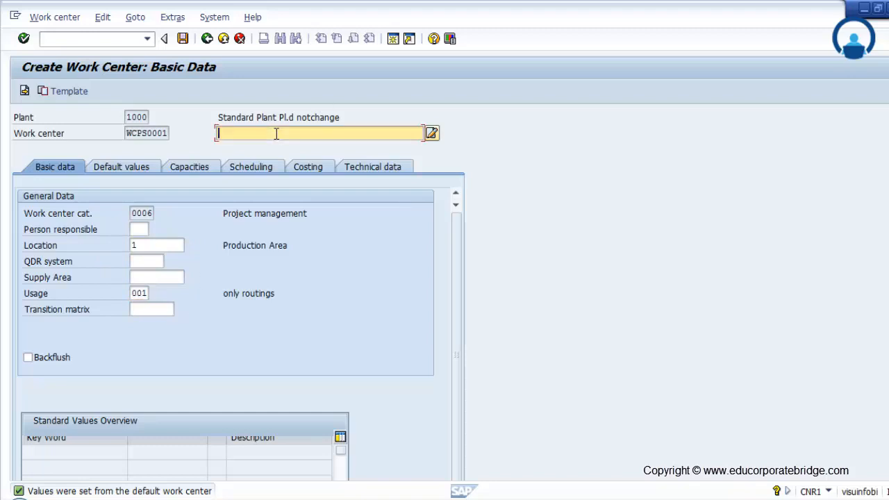
text(Test WC)
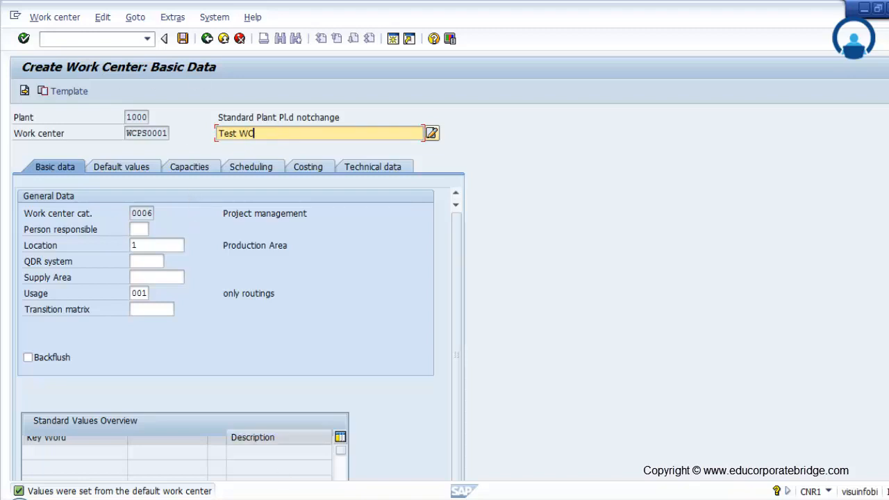
Step: Switch to the IMG session and reopen the default work center's basic data for plant 1000 and category 0006
click(259, 499)
click(303, 438)
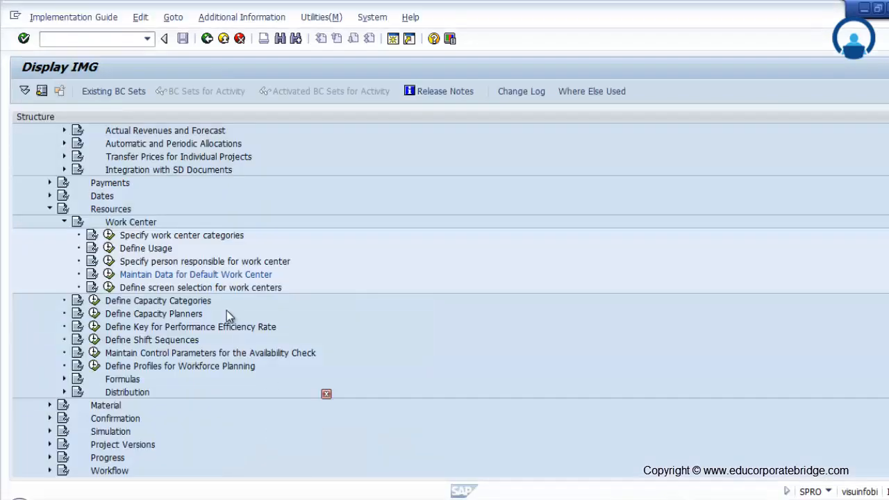
click(109, 274)
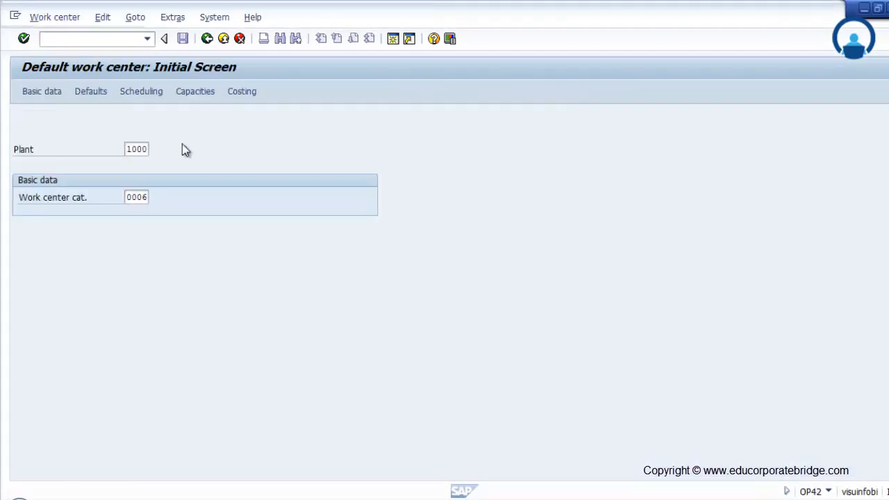
key(Return)
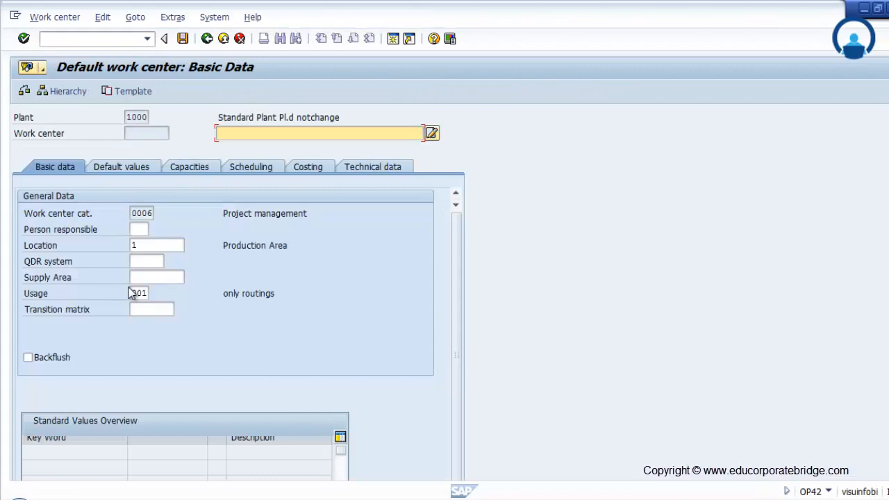
Step: Set the default work center's person responsible to 200 and save
click(142, 227)
click(155, 231)
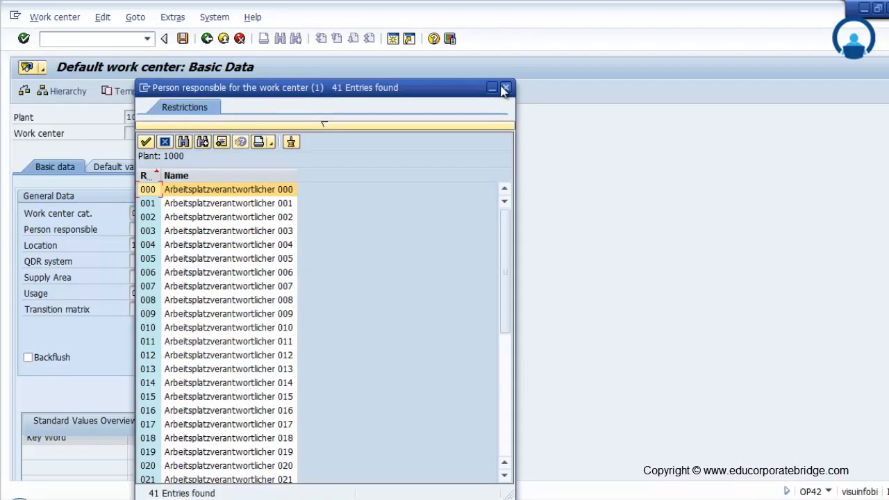
click(504, 87)
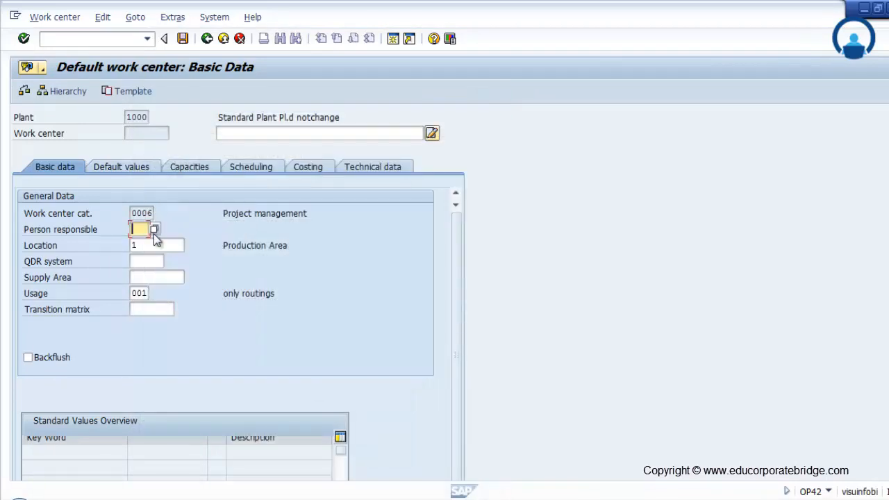
key(Return)
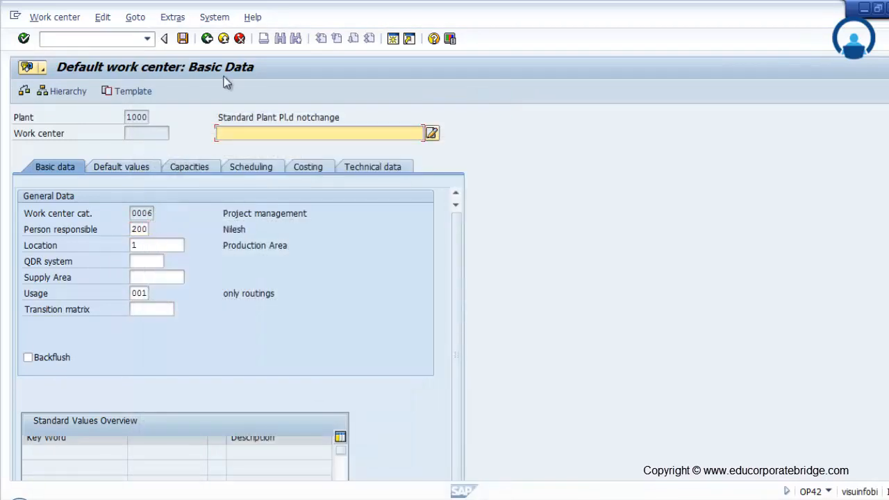
click(184, 39)
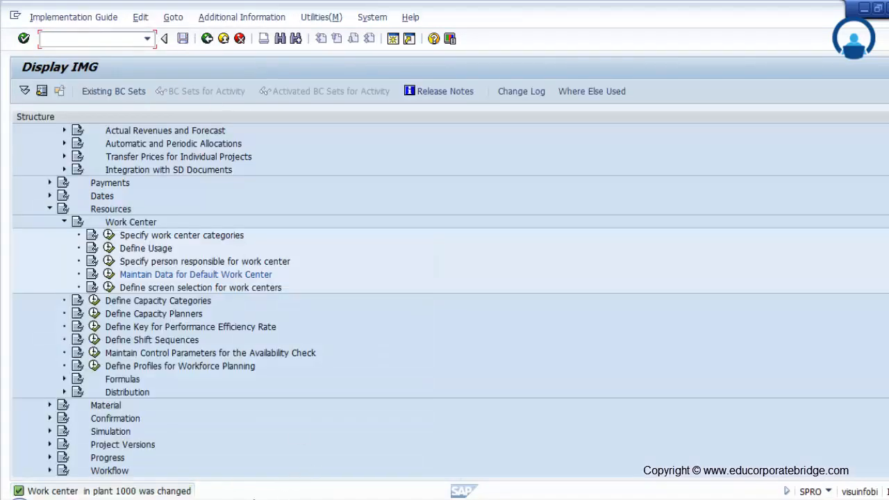
Step: Return to the work center creation session, leave the unsaved basic data and start WCPS0001 again for plant 1000
click(259, 498)
click(417, 454)
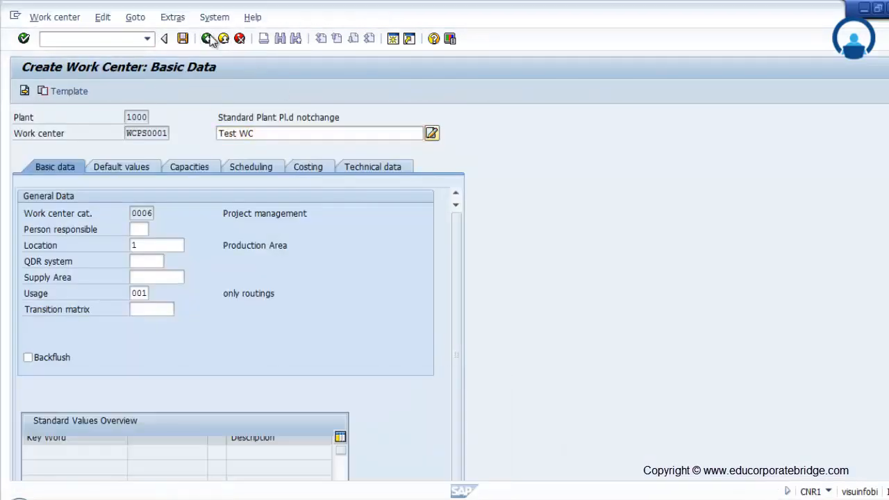
click(207, 38)
click(209, 37)
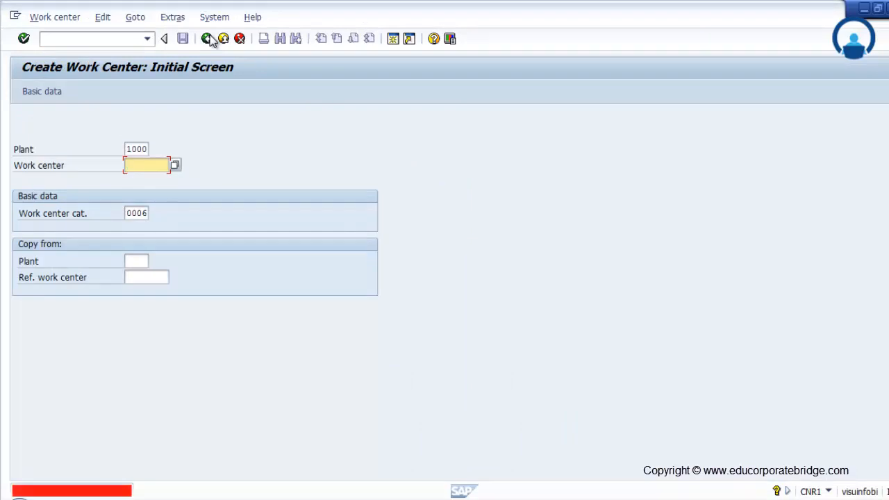
click(132, 166)
click(135, 176)
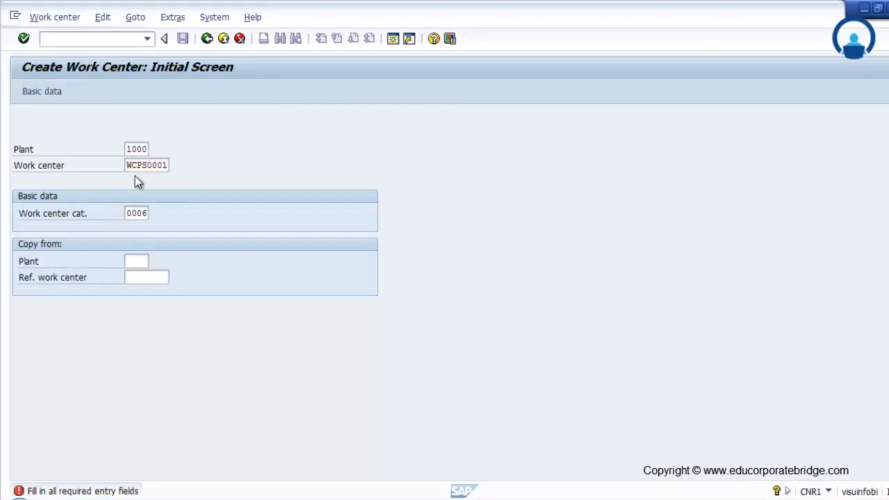
key(Return)
Step: Check the person responsible, describe work center WCPS0001 as Test WC and save it, and save the default work center again
click(136, 232)
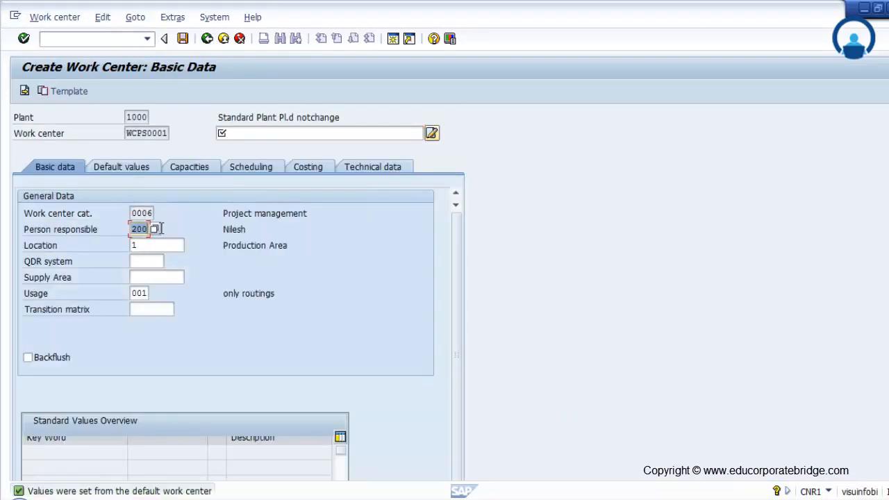
click(234, 135)
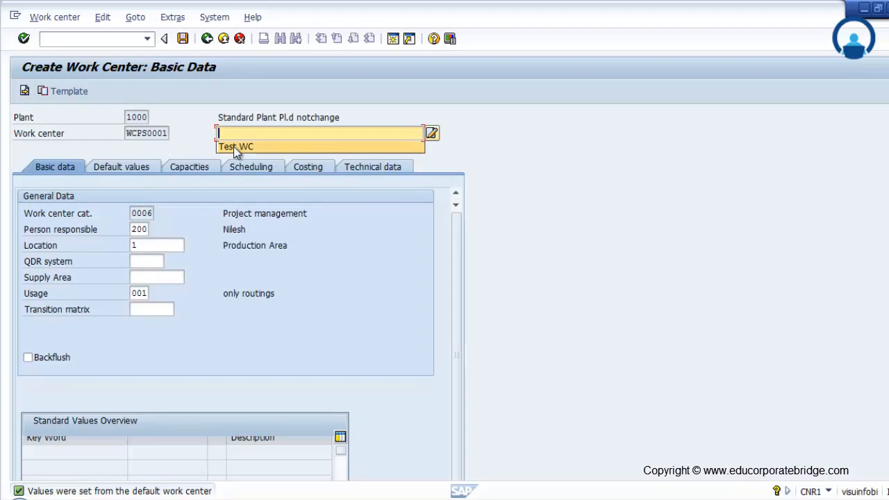
click(235, 145)
click(182, 38)
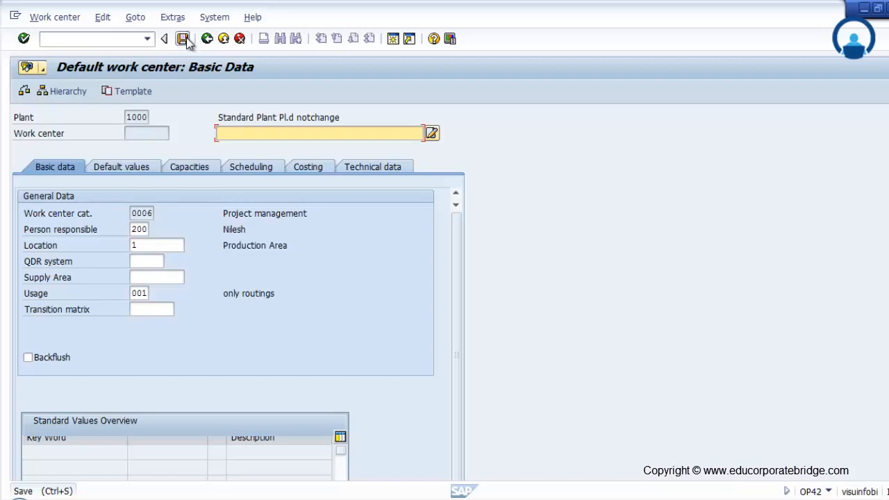
click(183, 38)
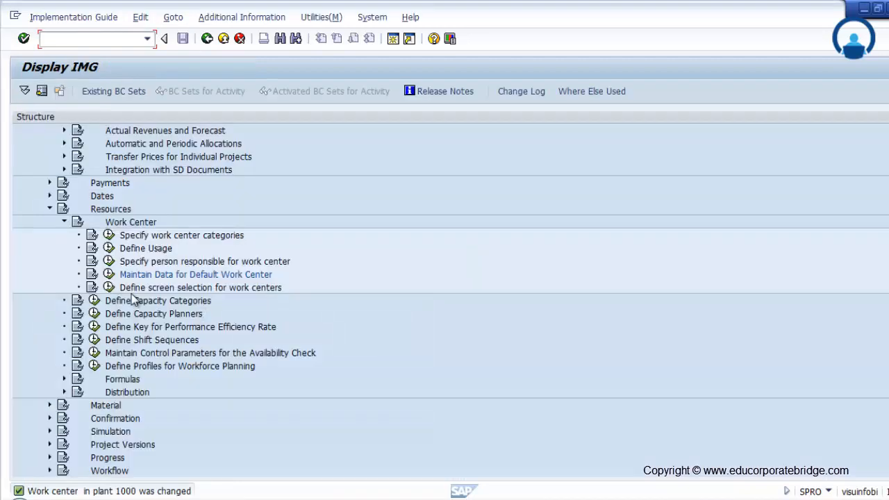
Step: Open the screen selection for work center category 0006 Project management and examine its list of screens
click(109, 287)
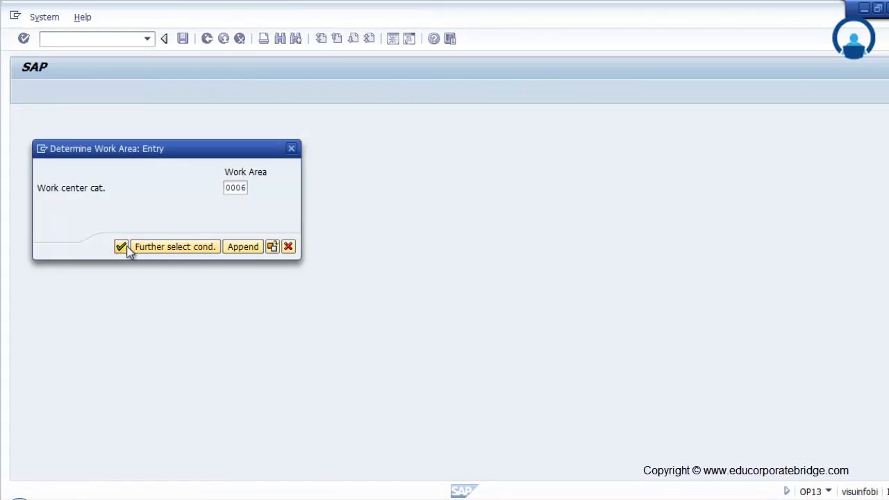
click(123, 247)
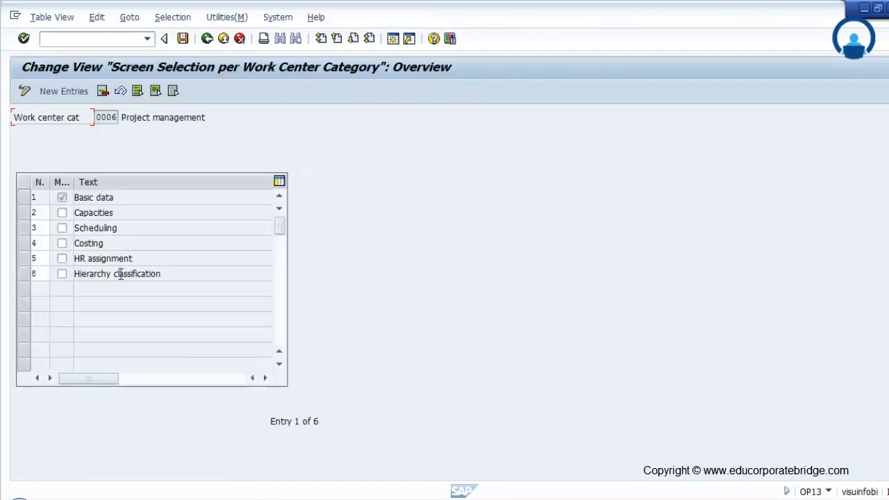
double_click(104, 197)
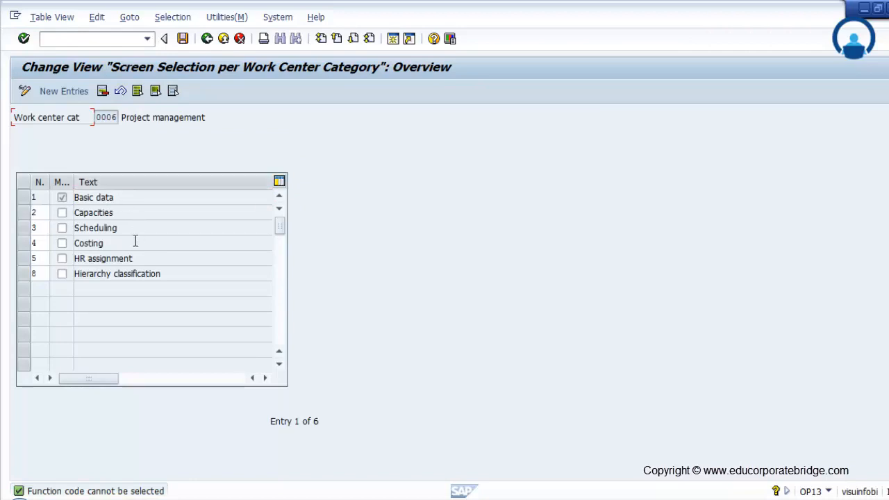
click(44, 216)
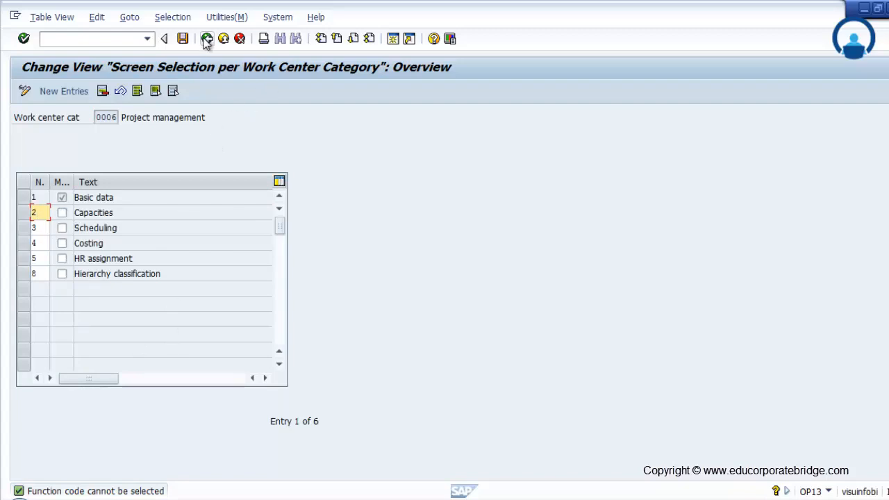
mouse_move(409, 492)
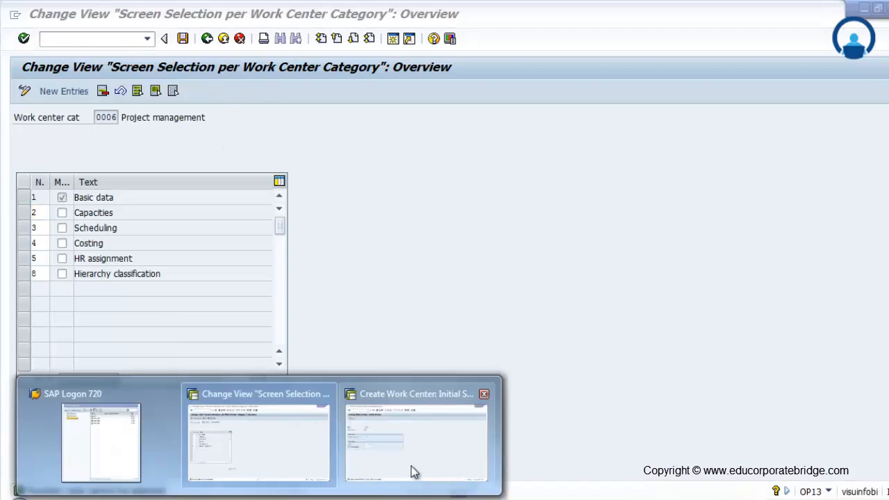
Step: Switch to the work center creation session and start work center WCPS0002 for plant 1000 to examine the screens offered
click(392, 458)
text(WCPS000)
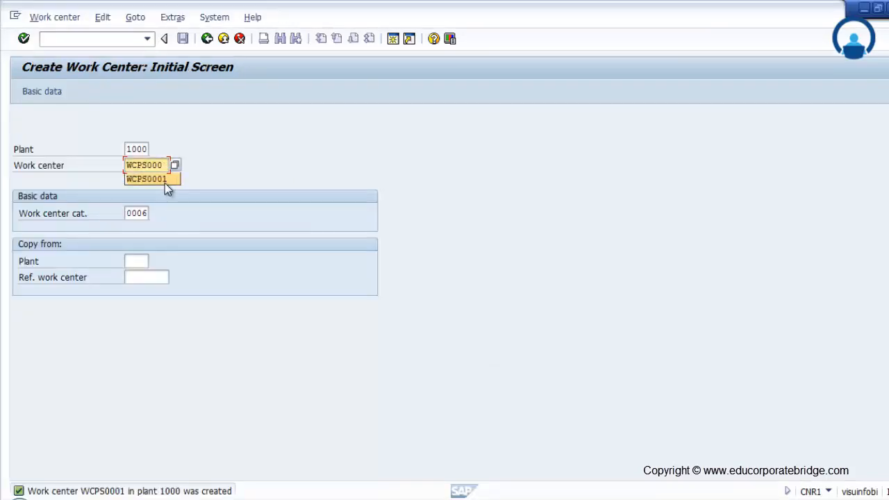
text(2)
key(Return)
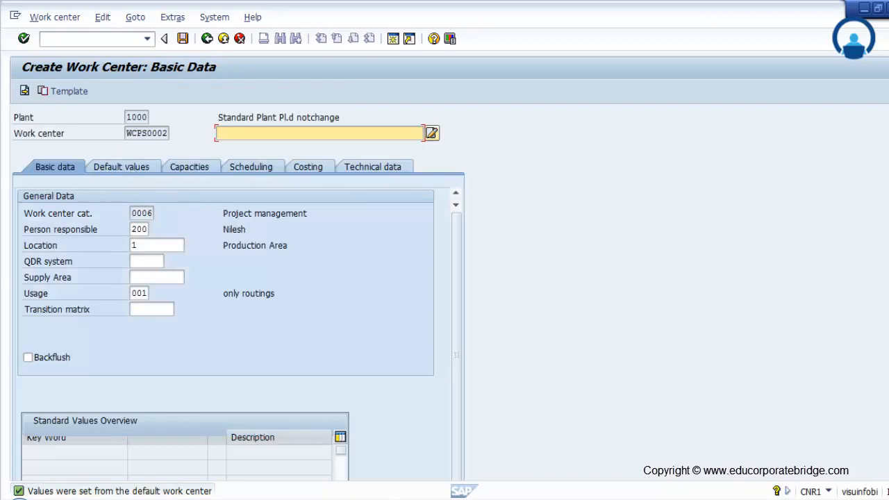
Step: Return to the customizing session, leave the screen selection and open the procurement indicators for material components under Material procurement
click(301, 454)
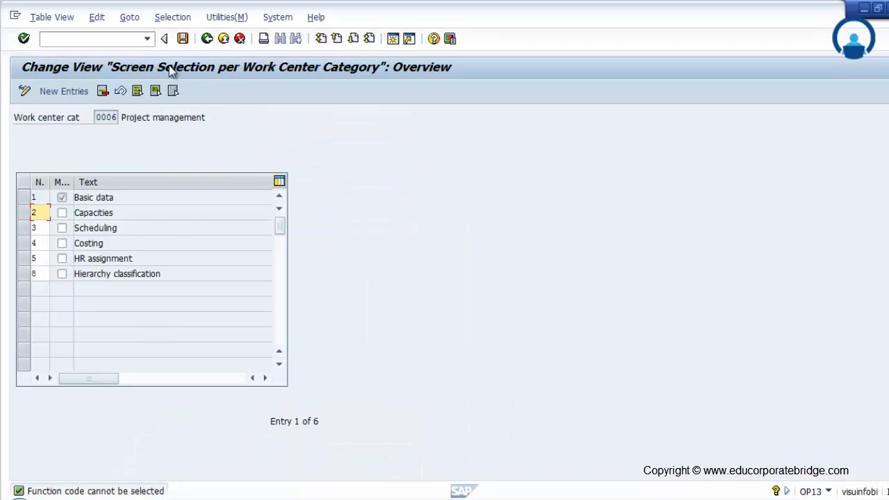
click(205, 39)
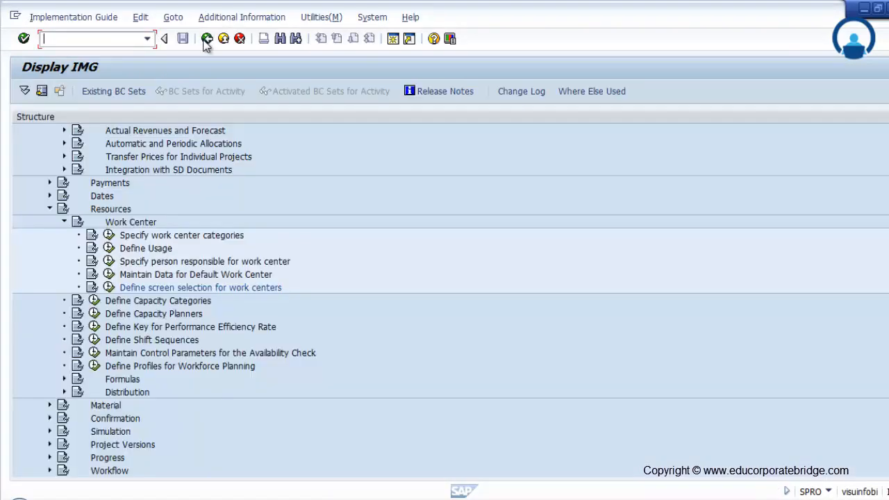
click(50, 209)
click(49, 222)
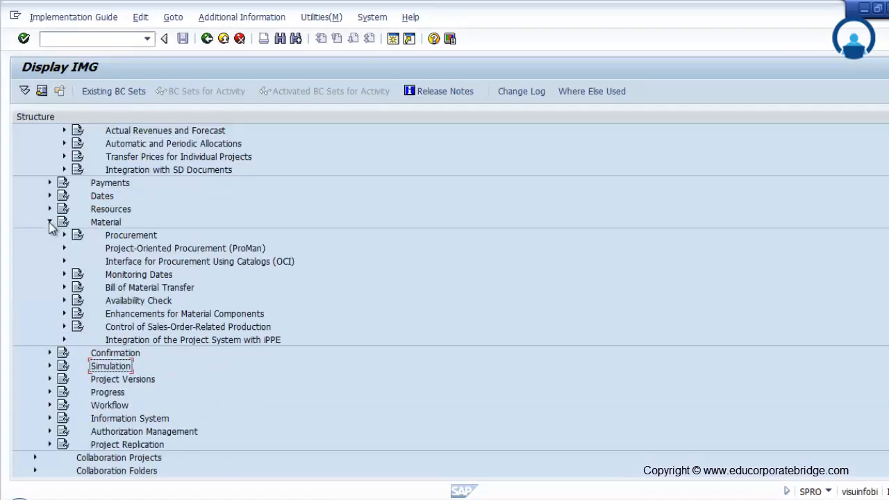
click(64, 235)
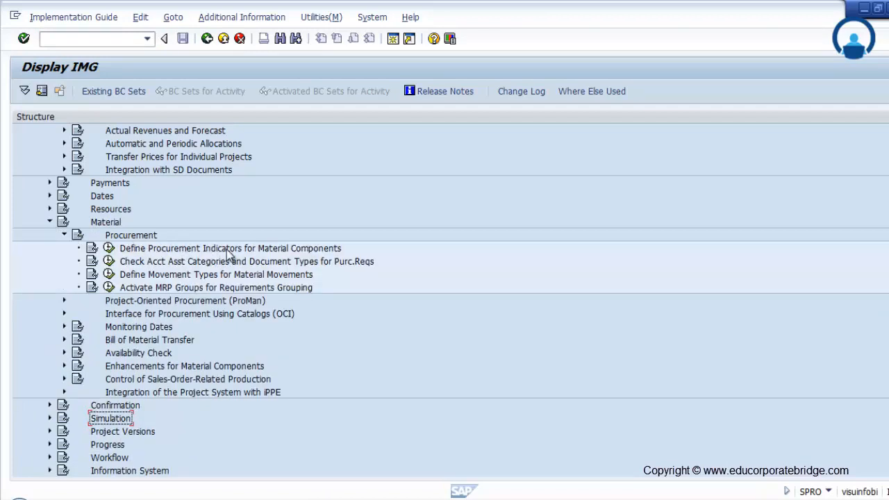
click(109, 248)
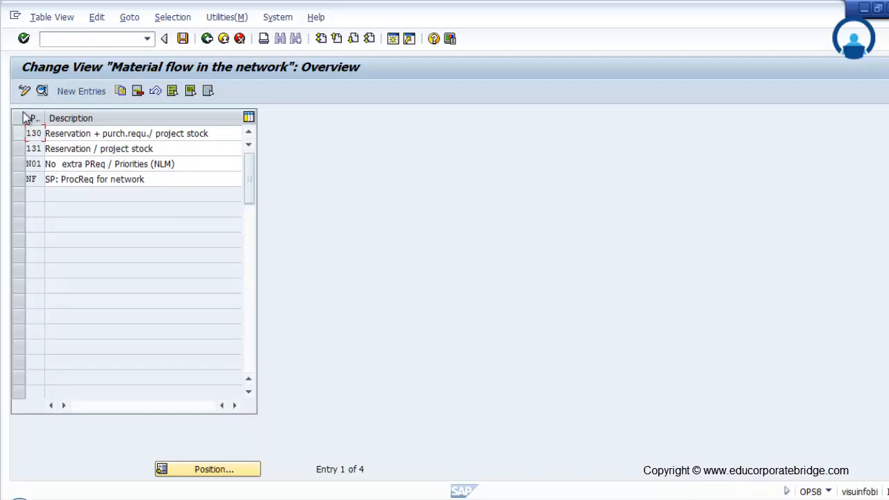
Step: Open the details of procurement indicator NF, enable PReq network and choose N Non-stock item as its default item category
click(19, 179)
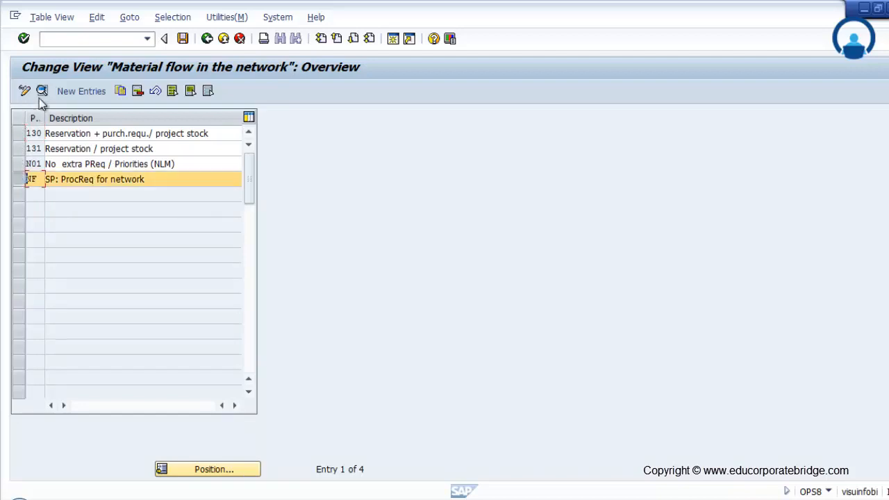
click(42, 92)
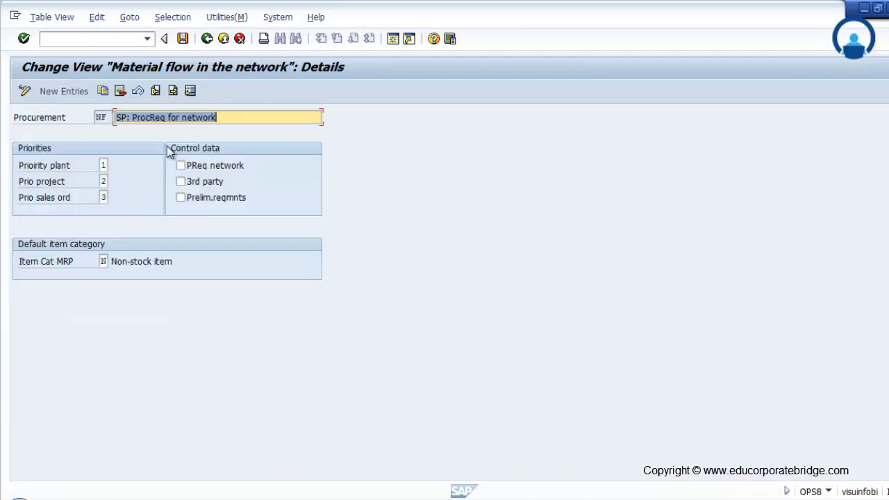
click(103, 165)
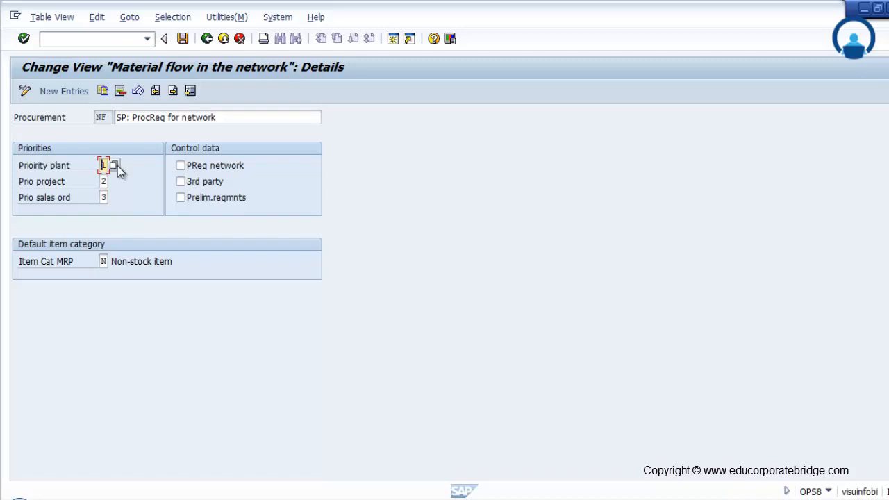
click(192, 170)
click(103, 261)
click(113, 261)
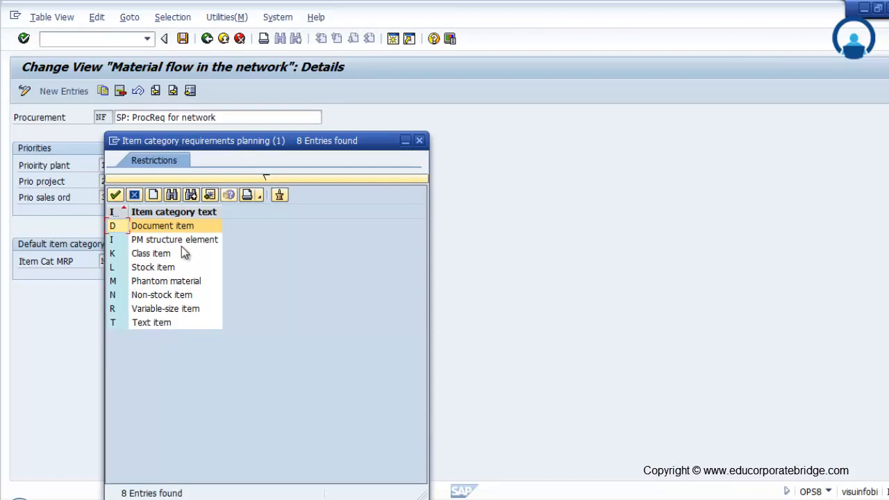
double_click(161, 295)
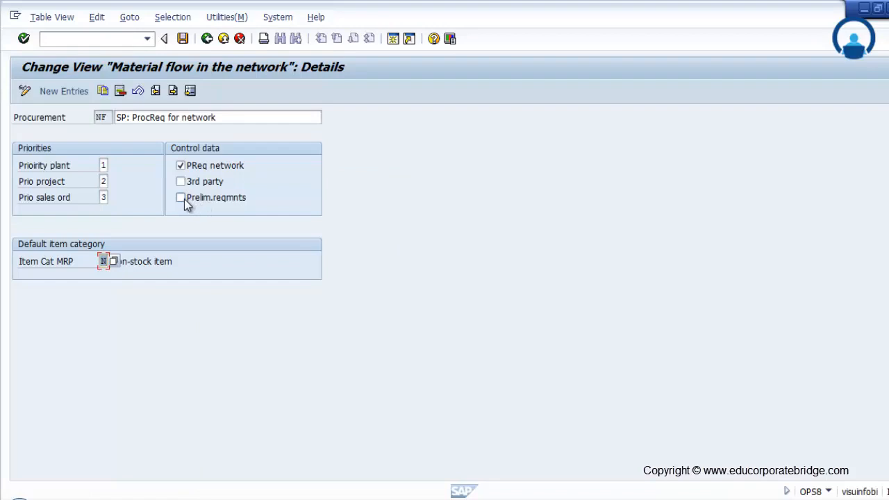
Step: Change the description of indicator NF to Reservation + PR for material, save it to the proposed customizing request and return to the overview
drag(220, 118, 106, 119)
text(T)
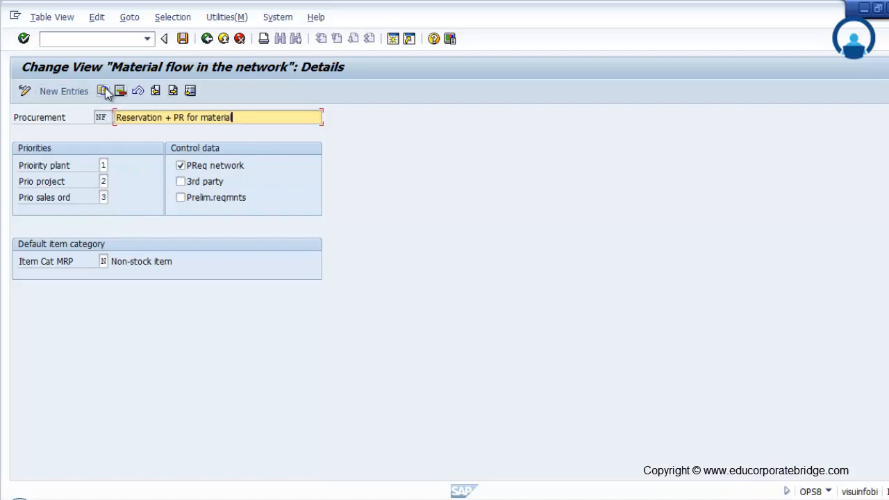
click(183, 39)
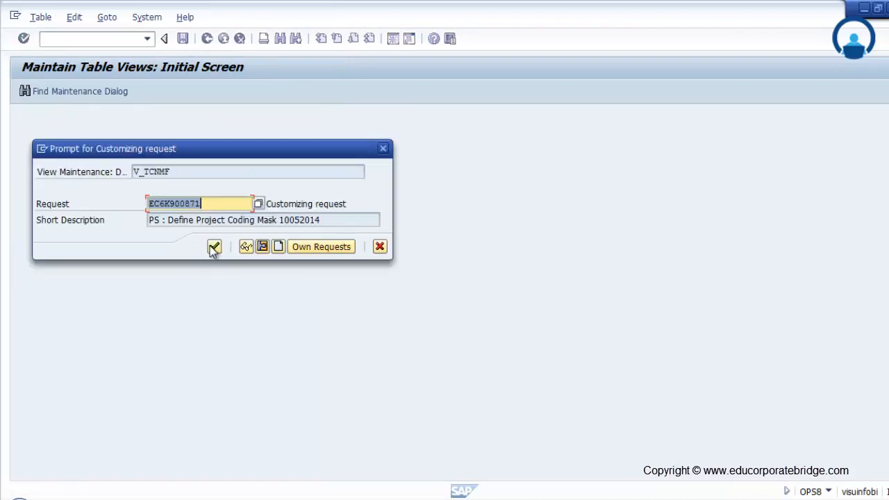
click(214, 248)
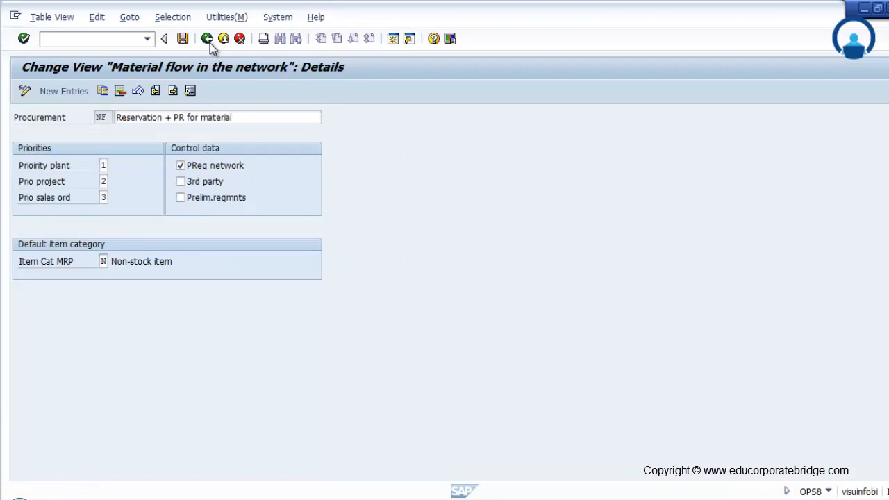
click(208, 40)
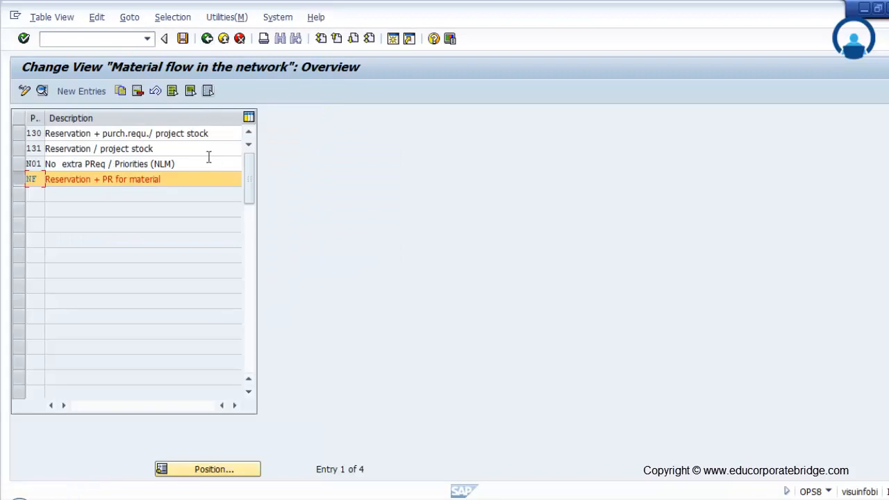
Step: Start a copy of procurement indicator NF and enable preliminary requirements for the copy
click(21, 180)
click(122, 91)
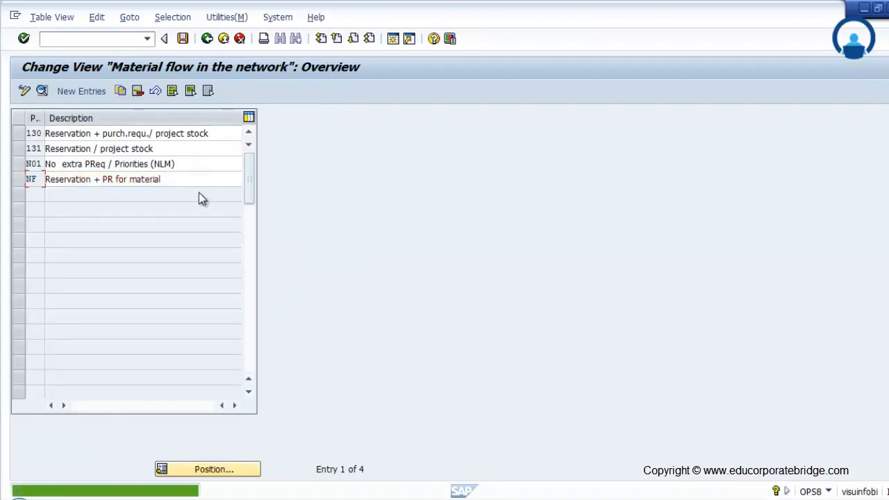
click(20, 182)
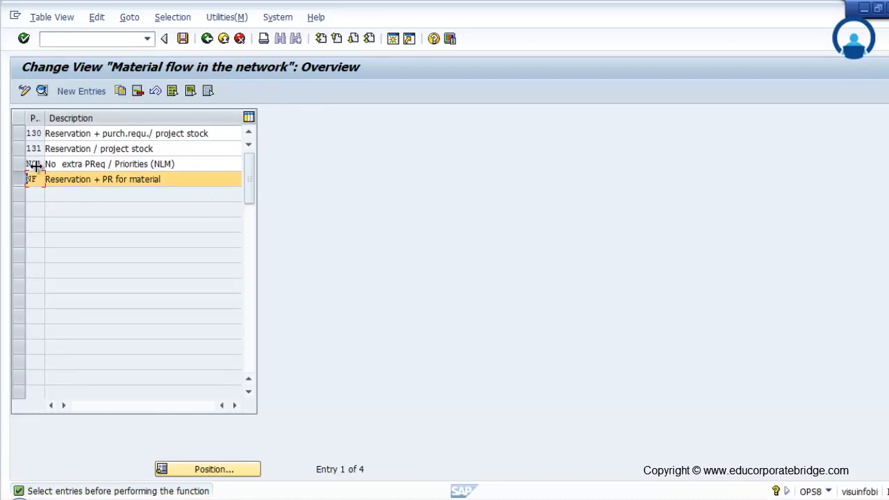
click(119, 93)
click(180, 197)
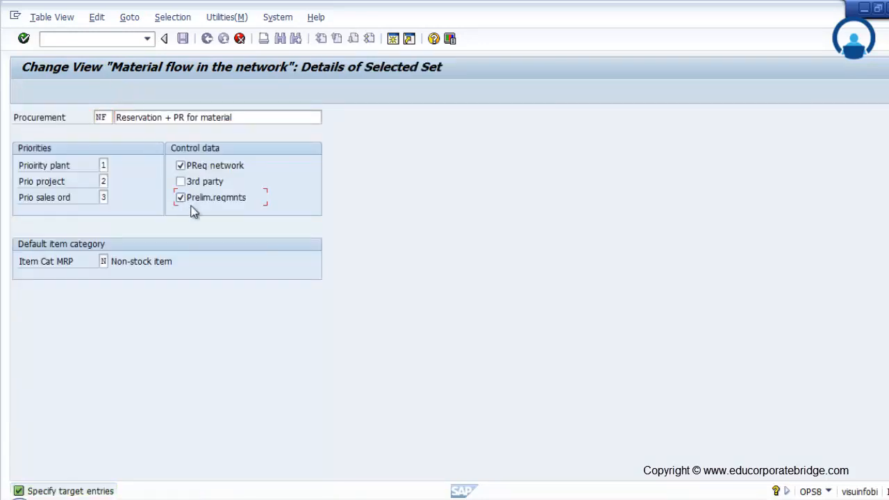
Step: Name the copied indicator ZPR, describe it as Preliminary requirment for PR, save it and leave the procurement indicators
click(106, 118)
key(Tab)
text(P)
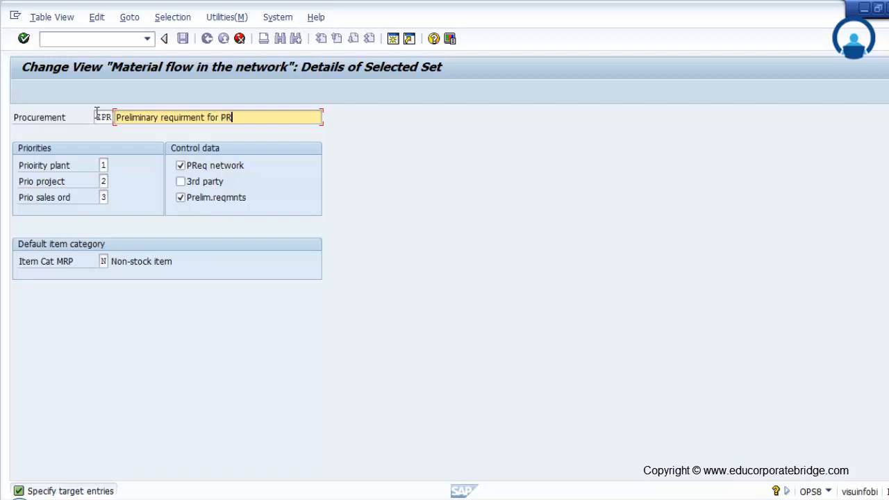
key(Return)
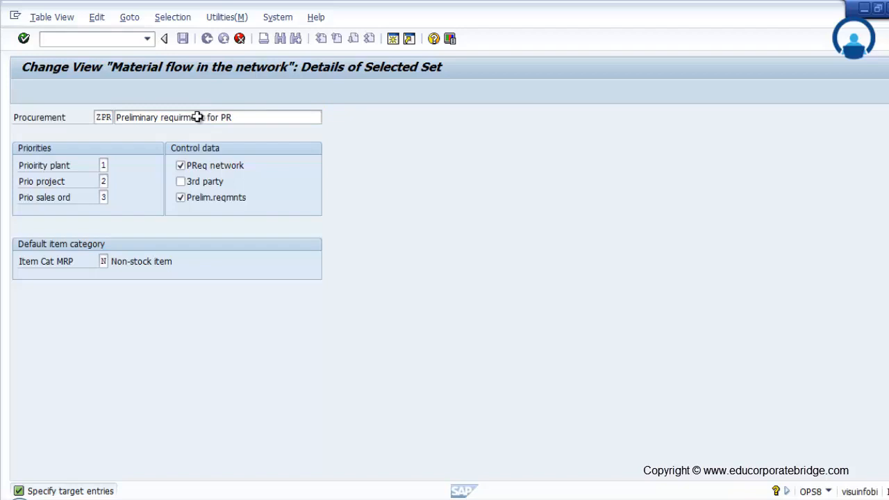
key(Return)
click(183, 39)
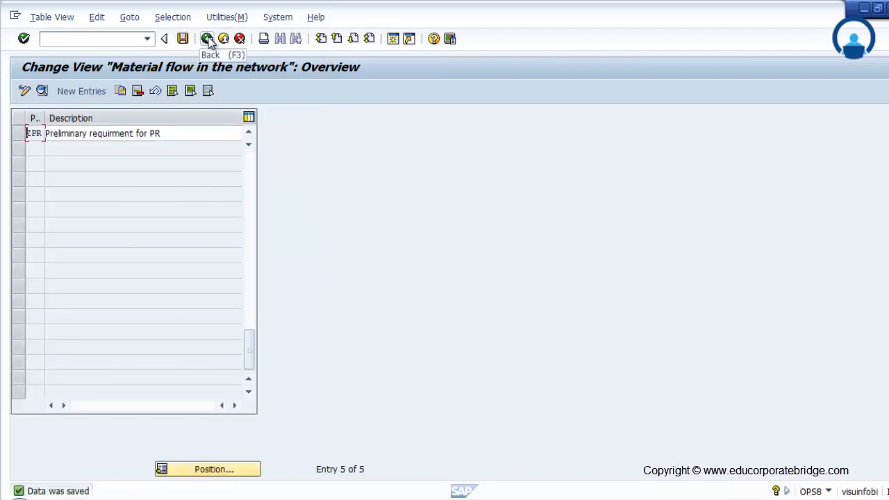
click(209, 40)
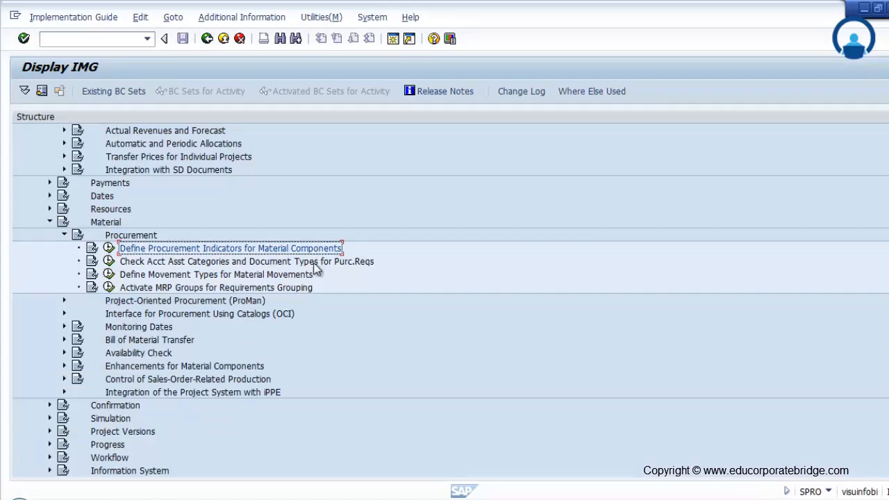
Step: Examine the document type and account assignment categories used for network purchase requisitions, and return to the customizing structure
click(110, 261)
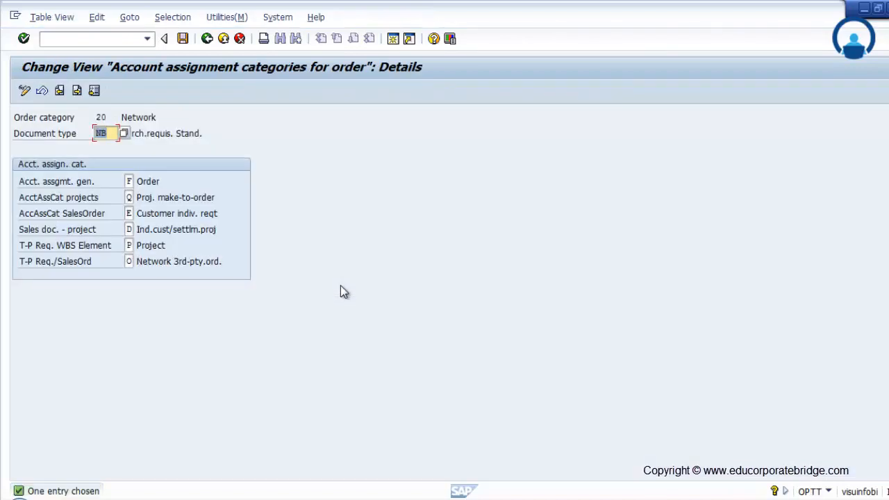
click(106, 134)
click(207, 38)
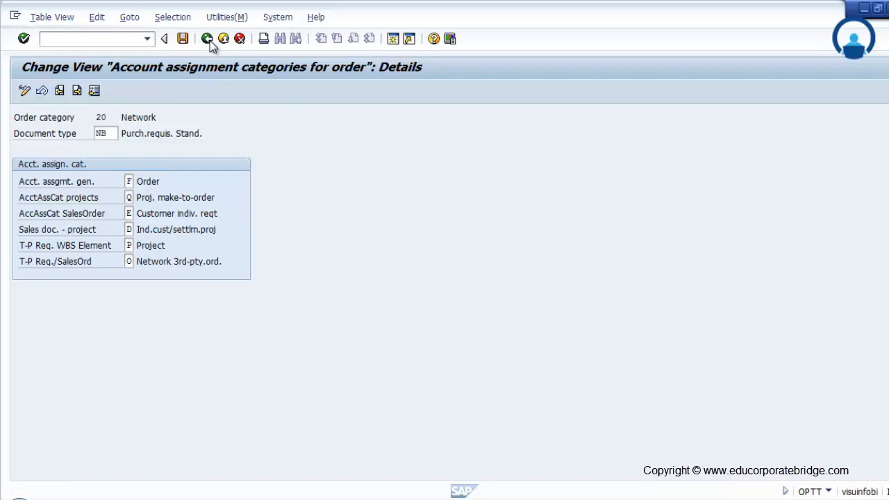
click(240, 39)
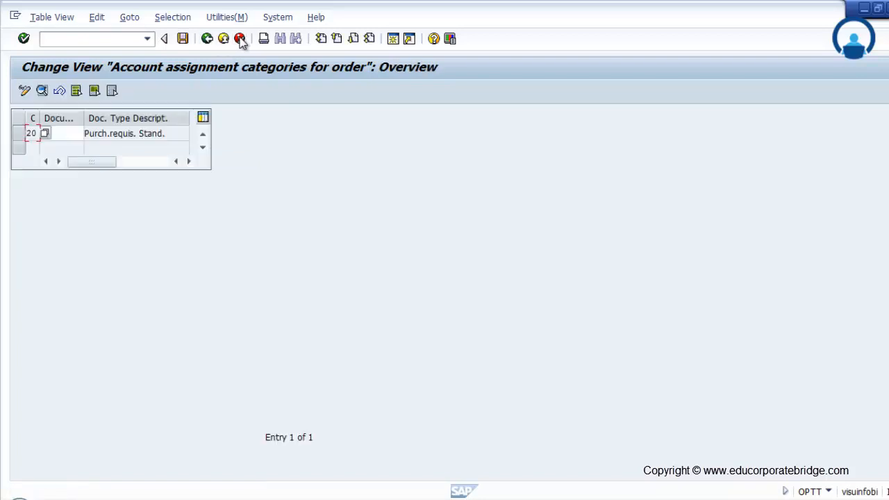
click(207, 39)
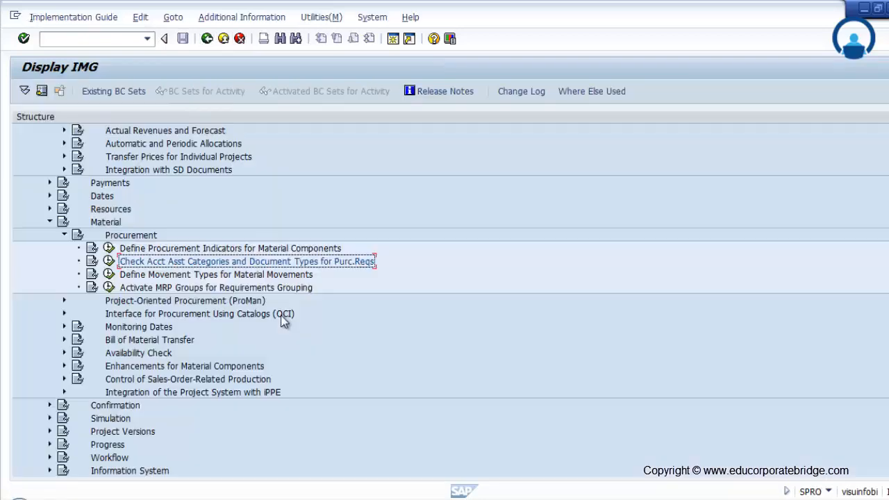
Step: Examine the movement types defined for material movements in package CN and return to the customizing structure
click(109, 275)
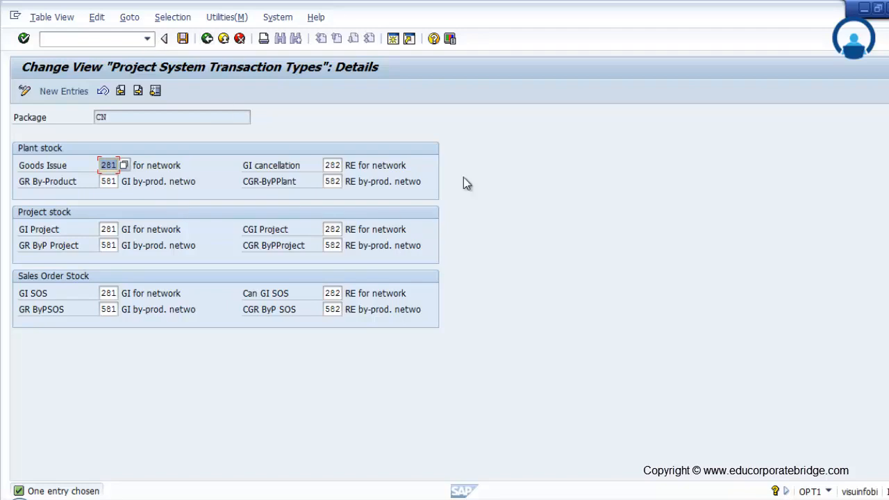
click(207, 39)
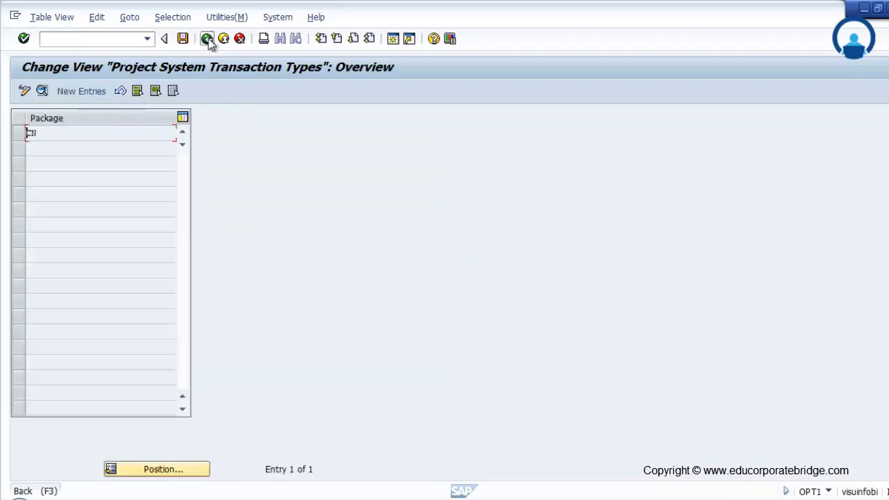
click(207, 39)
Step: Open the checking rules under Availability Check, locate PS Project System-Checking Rule and leave the list
click(63, 300)
click(108, 314)
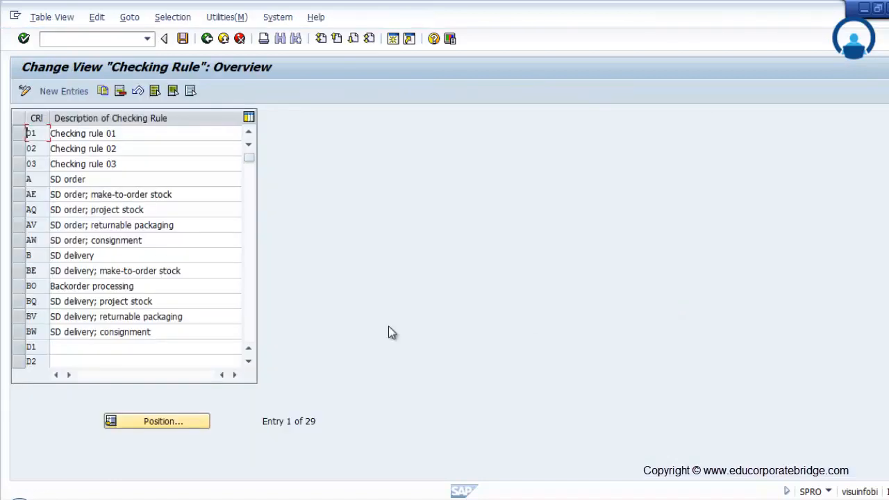
scroll(245, 289, down, 3)
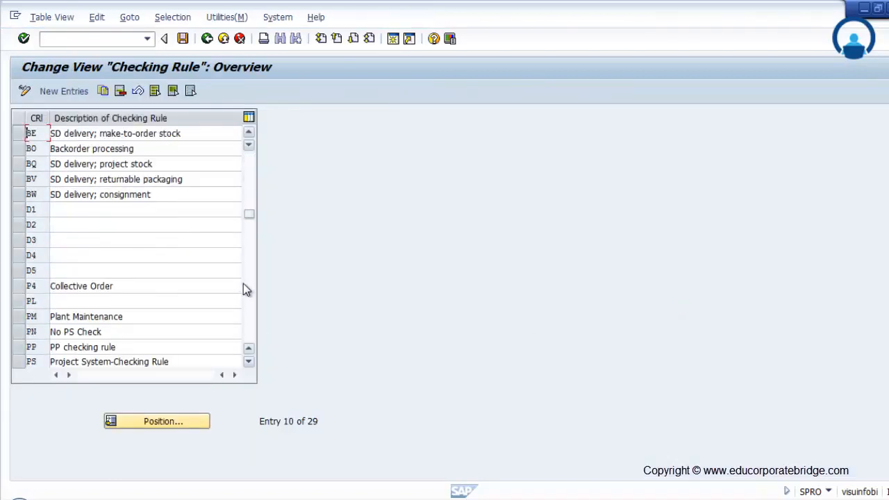
scroll(243, 283, down, 1)
click(20, 316)
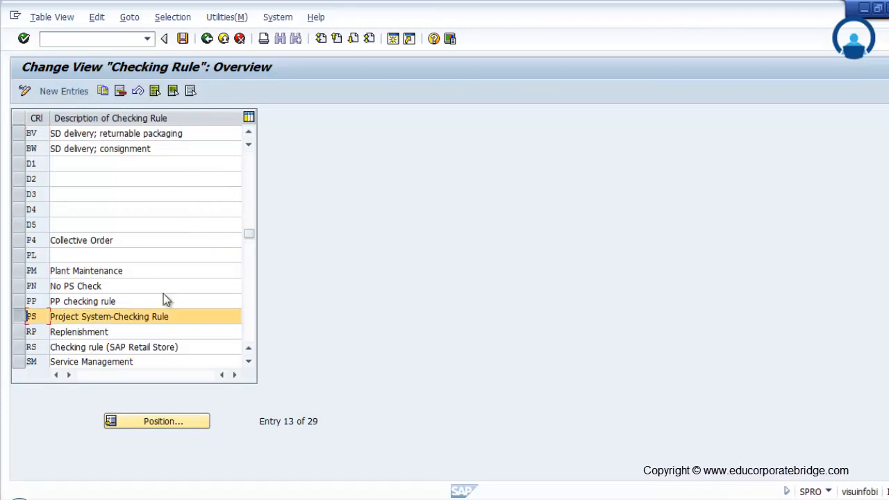
drag(179, 317, 40, 321)
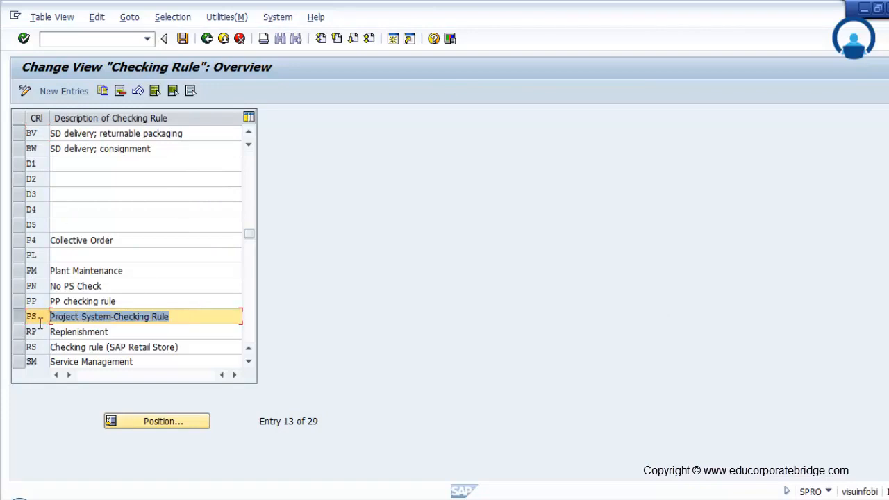
click(207, 38)
Step: Examine the checking scope of Project System-Checking Rule PS for daily and individual requirements, and return to the customizing structure
click(108, 328)
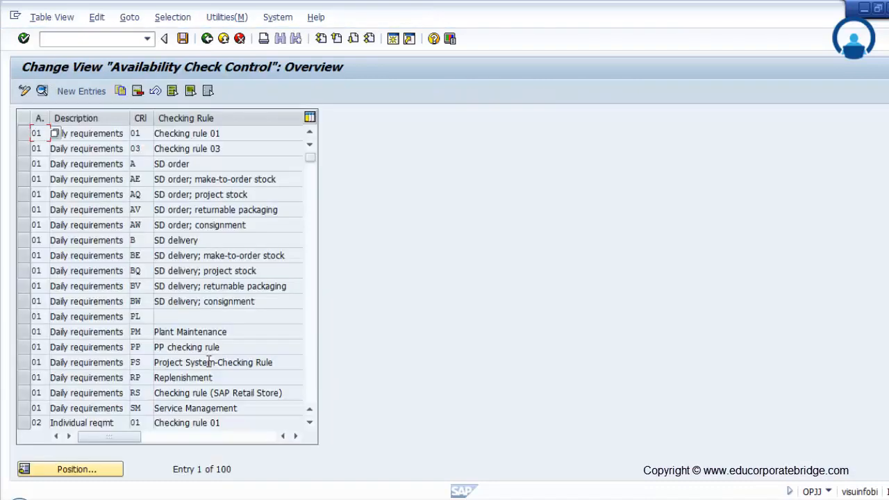
scroll(29, 331, down, 3)
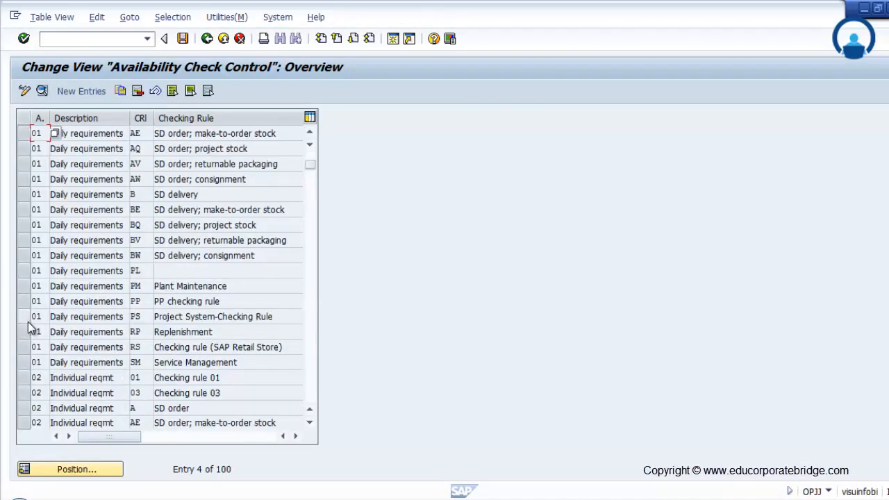
click(34, 226)
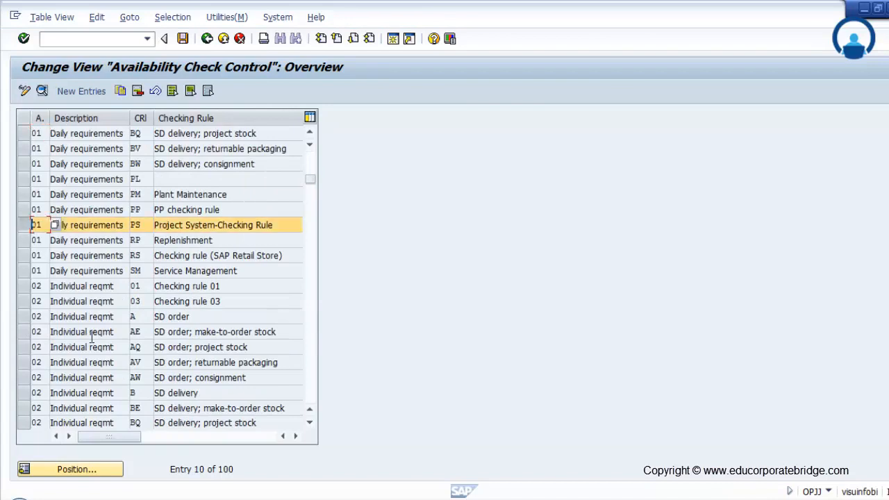
scroll(104, 364, down, 1)
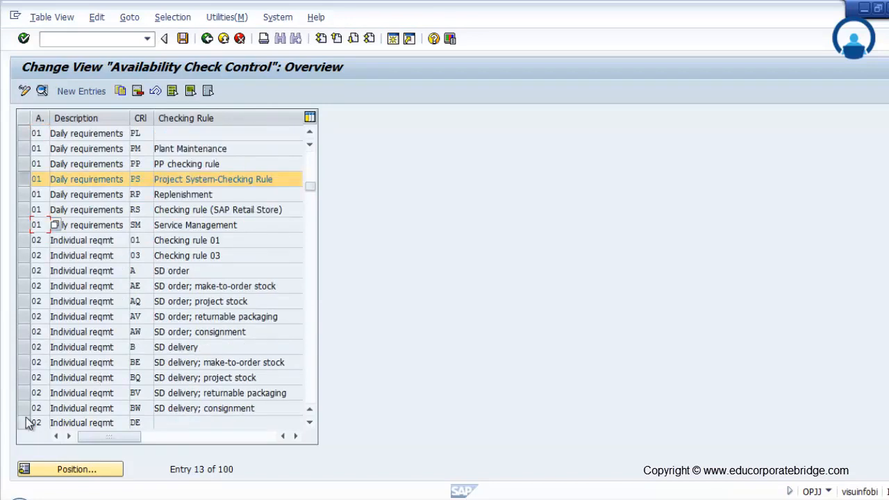
scroll(26, 421, down, 1)
scroll(25, 419, down, 1)
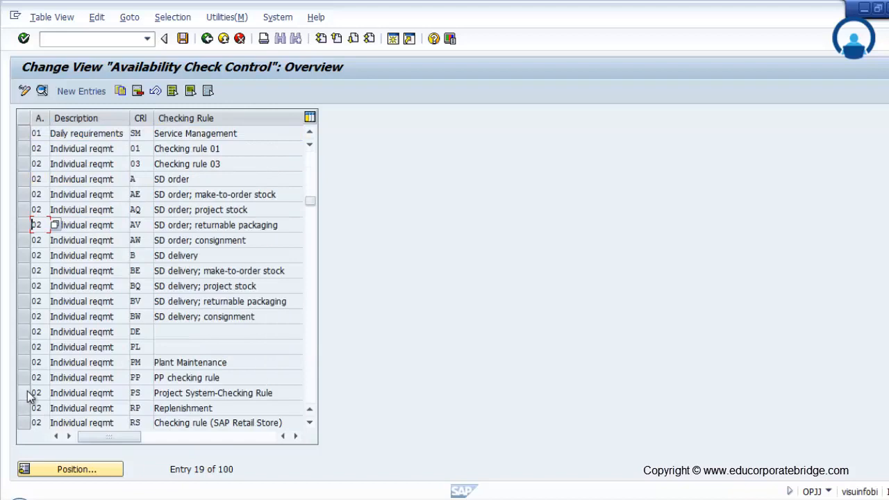
click(31, 394)
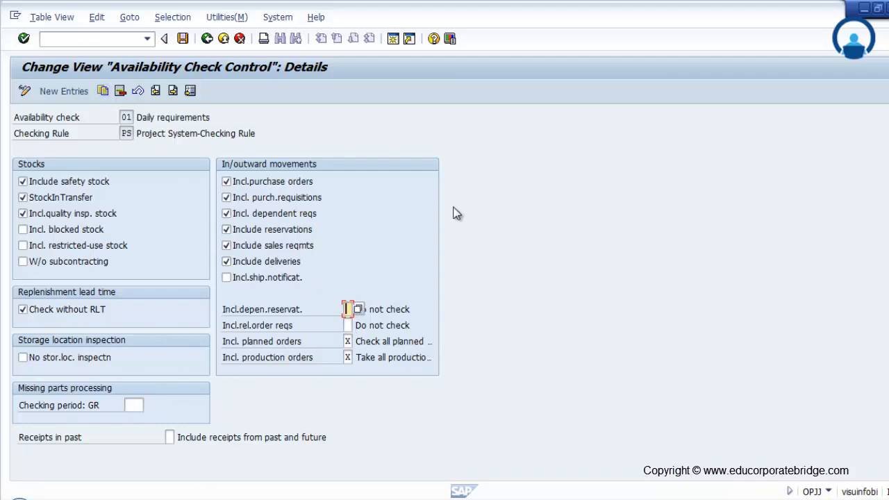
click(207, 39)
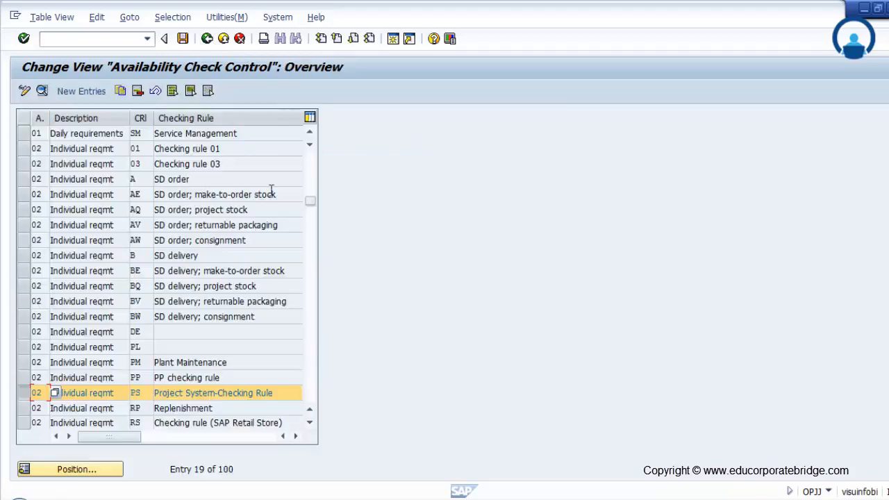
click(220, 37)
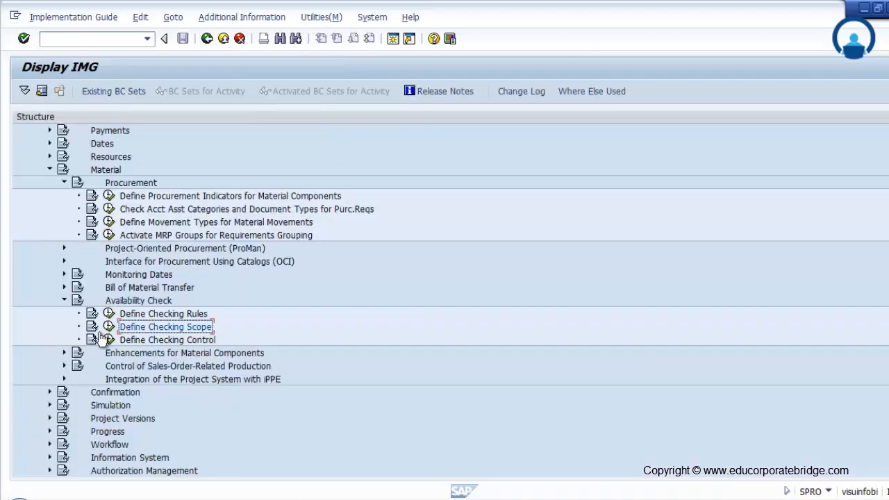
Step: Open the checking control under Availability Check and locate the entries for plant 1000 and order type PS01
click(109, 339)
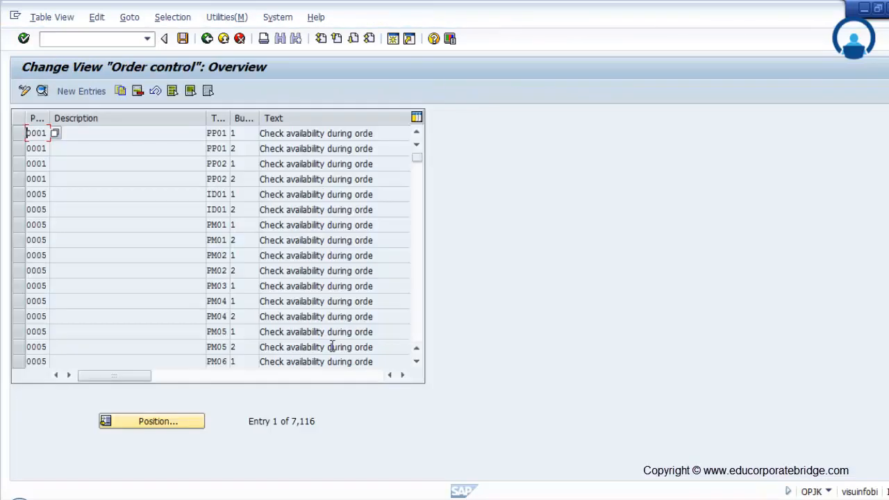
scroll(81, 314, down, 1)
scroll(81, 315, down, 3)
scroll(81, 316, down, 1)
scroll(81, 316, down, 5)
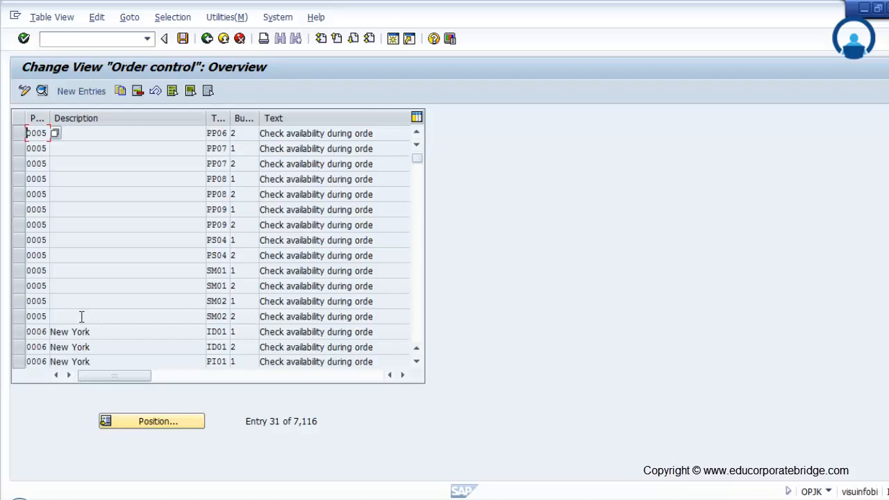
scroll(63, 231, down, 1)
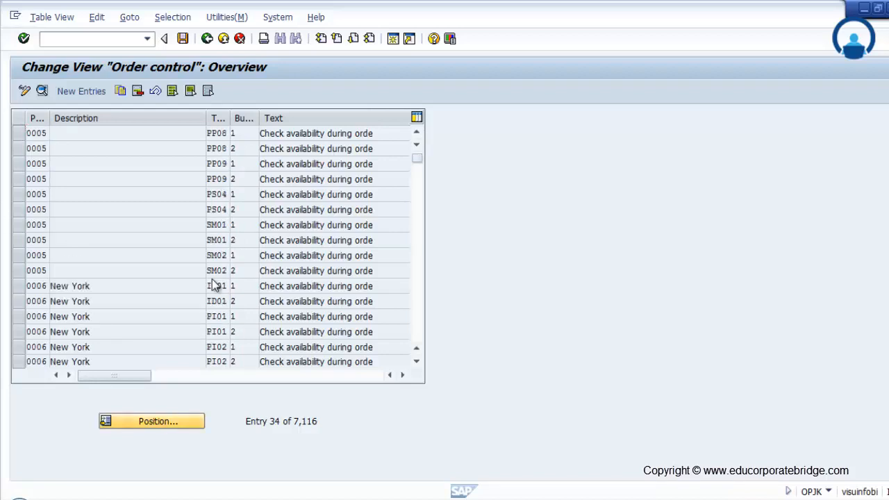
click(168, 422)
text(1000)
click(156, 221)
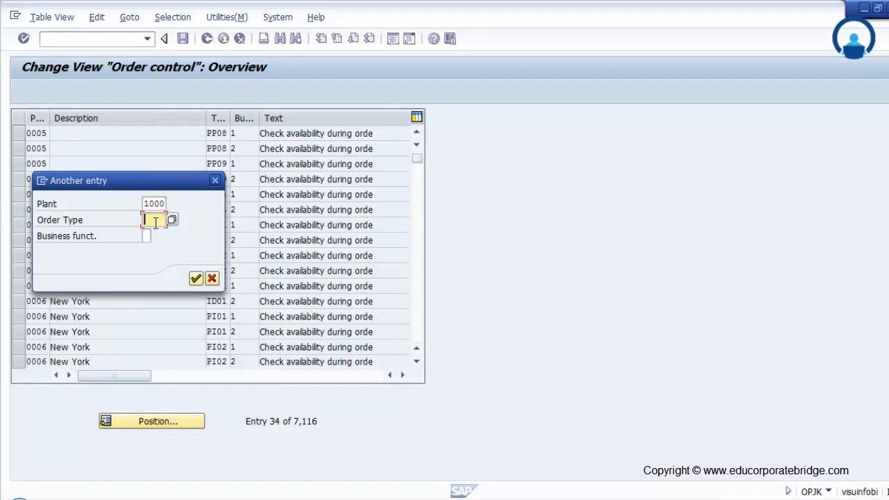
text(PS01)
key(Return)
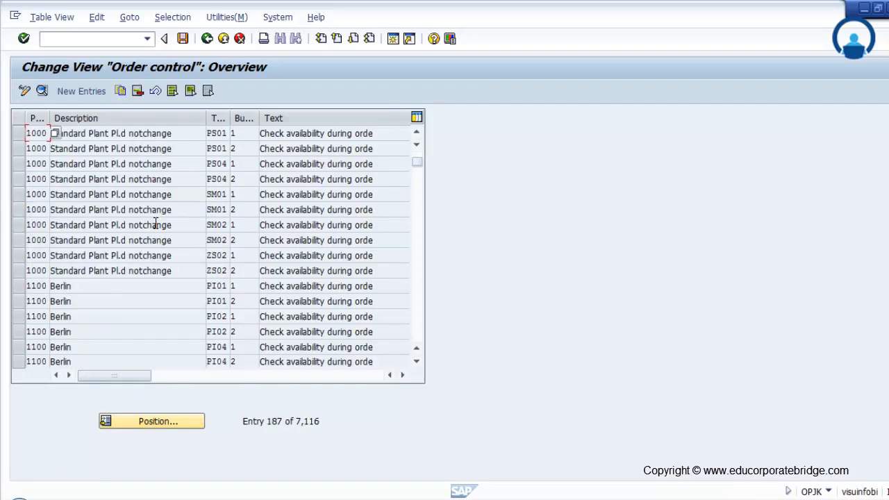
Step: Open the PS01 order control entry for availability check 1 and set its material availability checking rule to PS
click(19, 133)
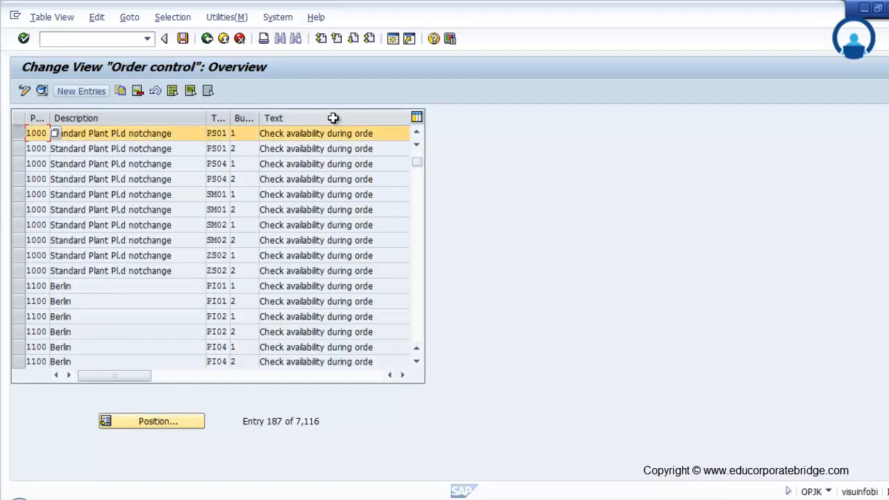
click(42, 90)
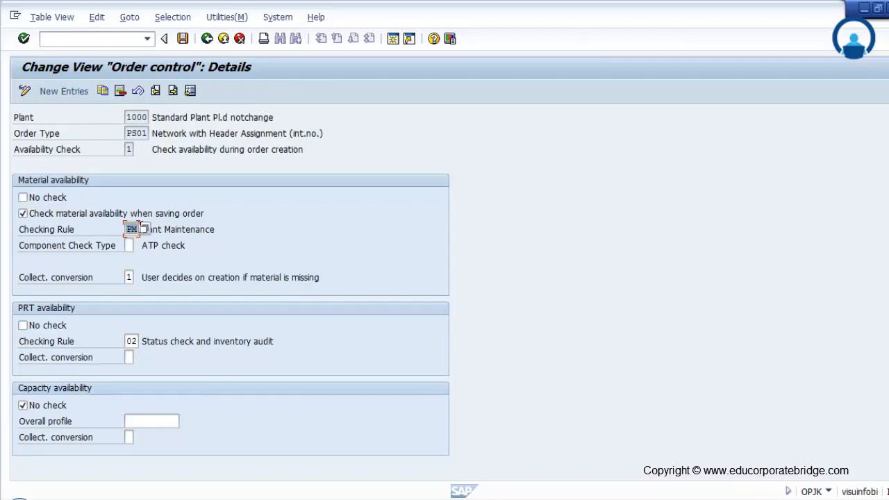
click(144, 231)
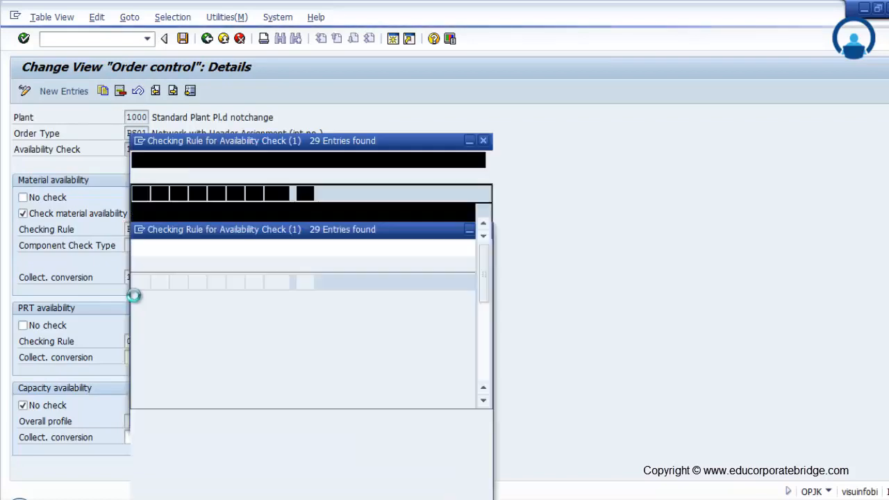
scroll(189, 451, down, 3)
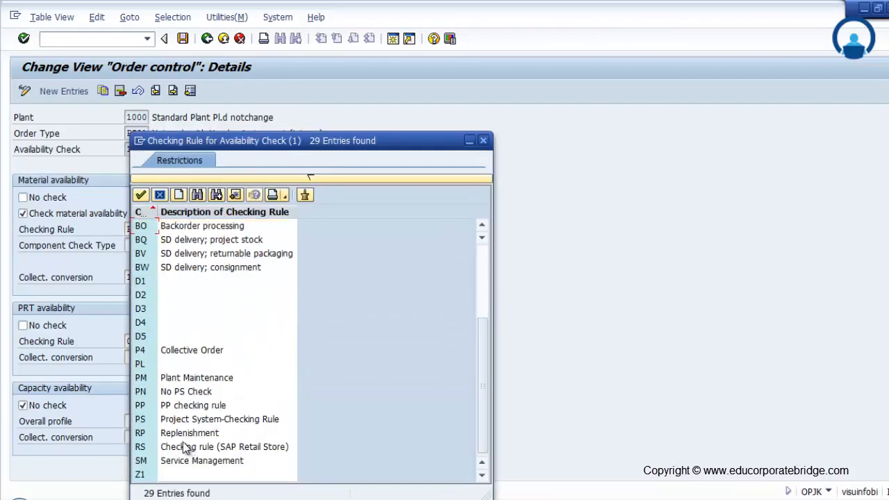
double_click(174, 420)
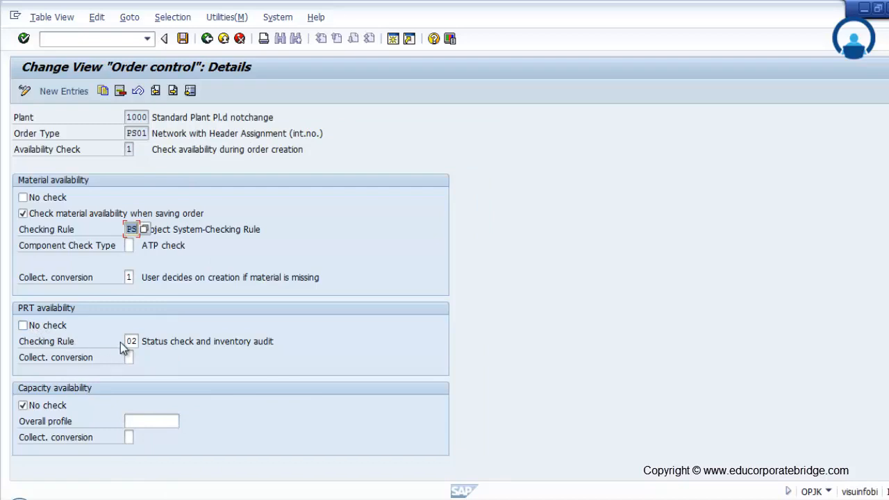
Step: Look through the PRT checking rules and enable No check for PRT availability
click(139, 340)
click(145, 341)
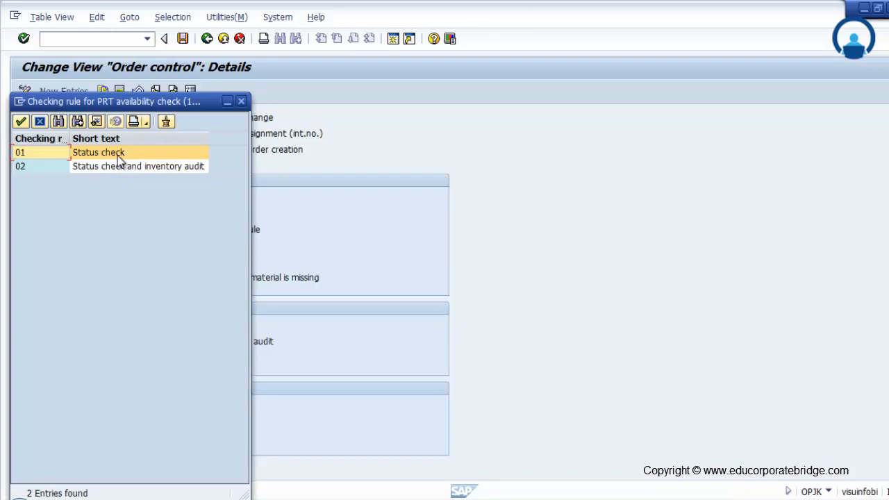
click(241, 101)
click(31, 327)
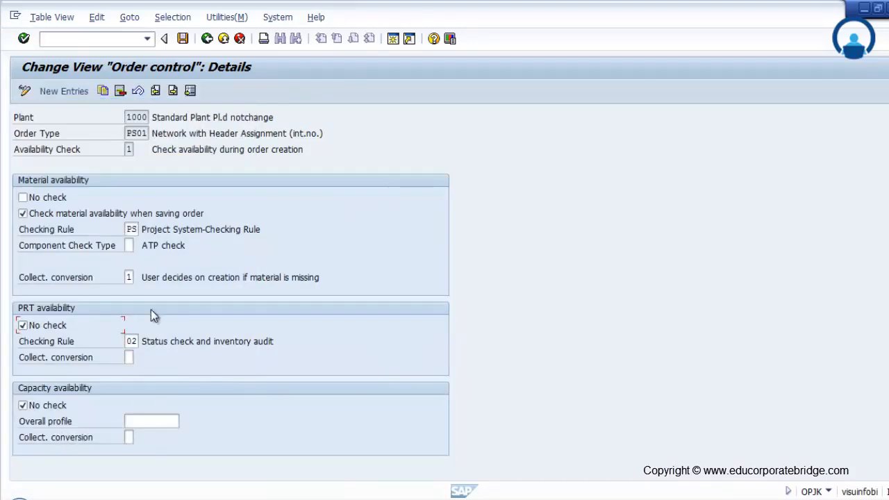
Step: Save the order control entry with the proposed customizing request and return to the customizing structure
click(182, 39)
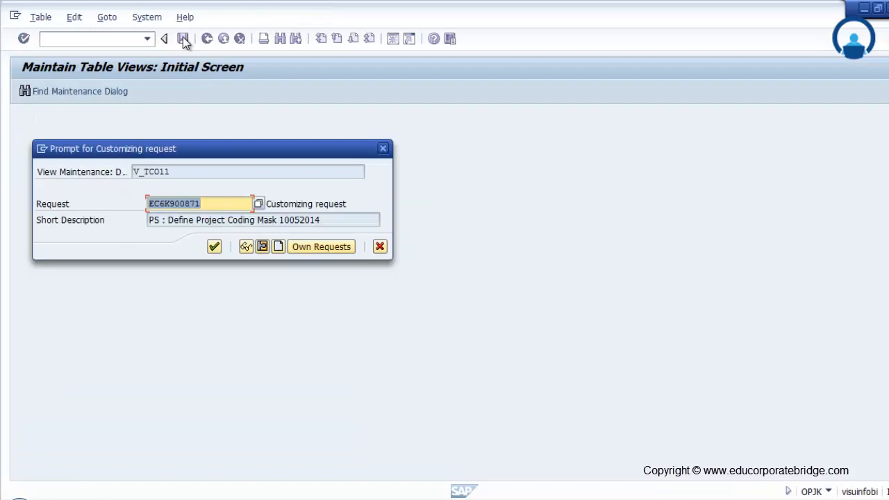
click(216, 248)
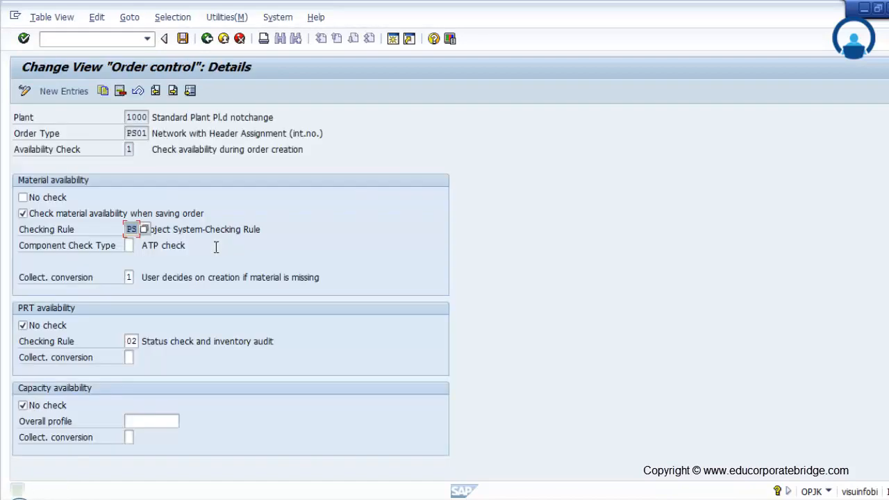
click(208, 39)
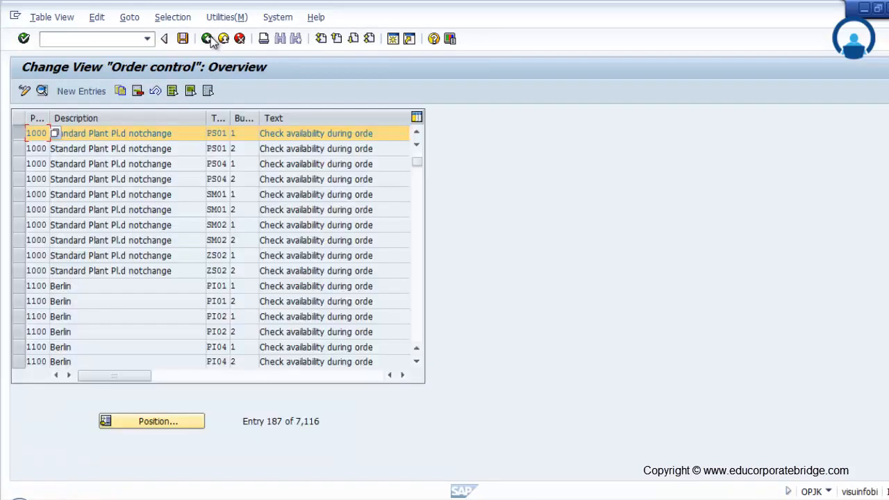
click(208, 39)
Step: Open the confirmation parameters under Confirmation and locate the entry for plant 1000 and order type PS01
scroll(427, 363, down, 1)
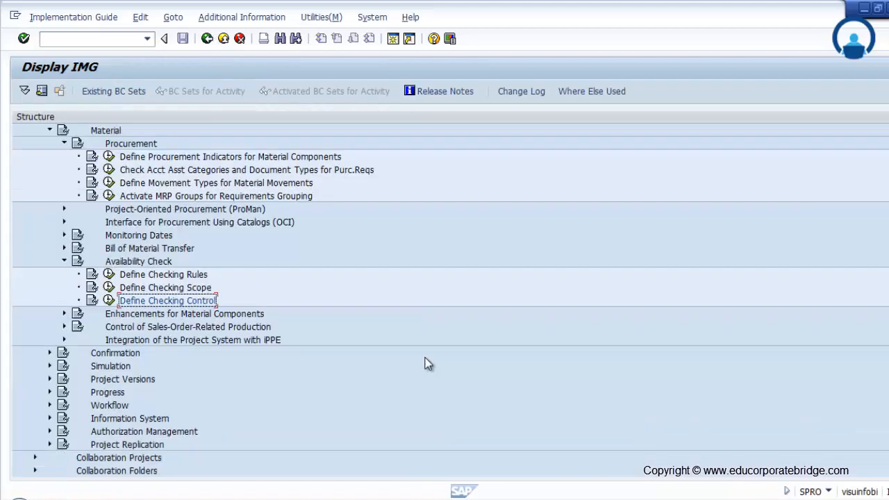
scroll(123, 313, down, 3)
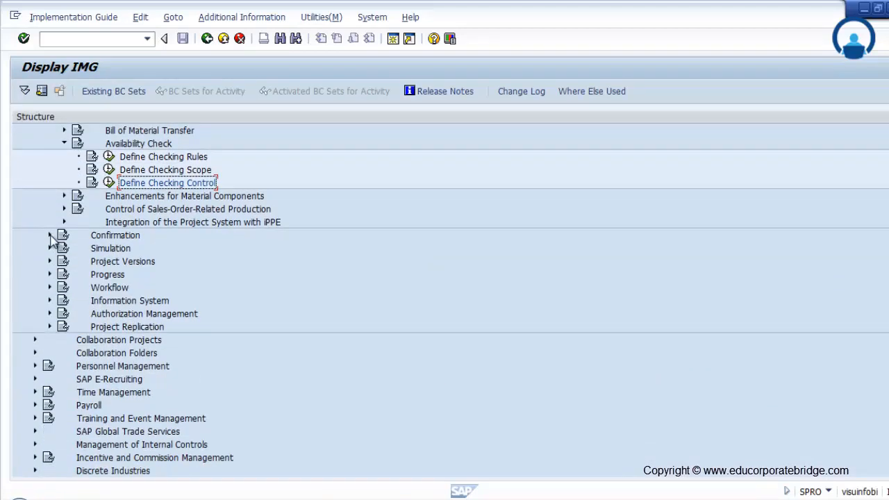
click(49, 235)
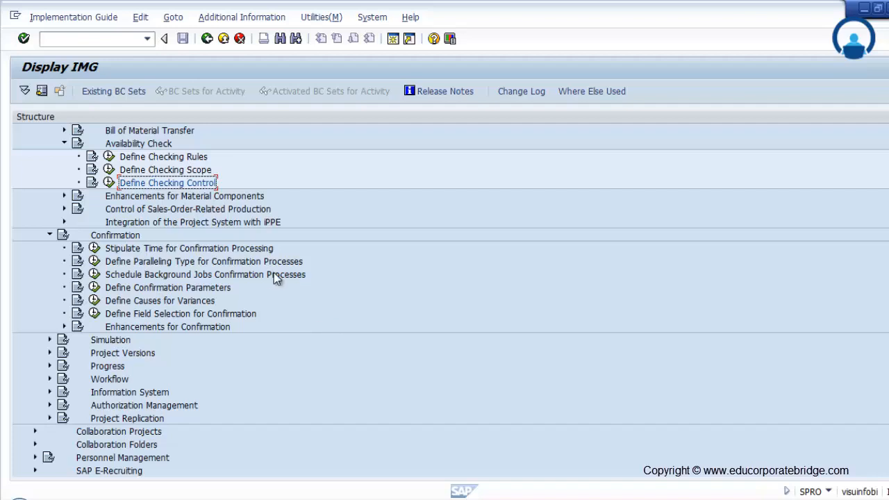
click(94, 288)
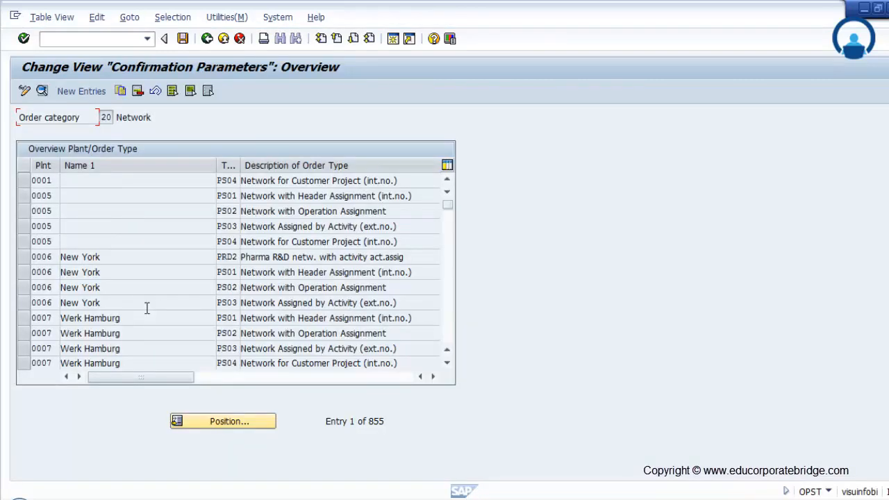
scroll(147, 307, down, 1)
click(232, 421)
text(1000)
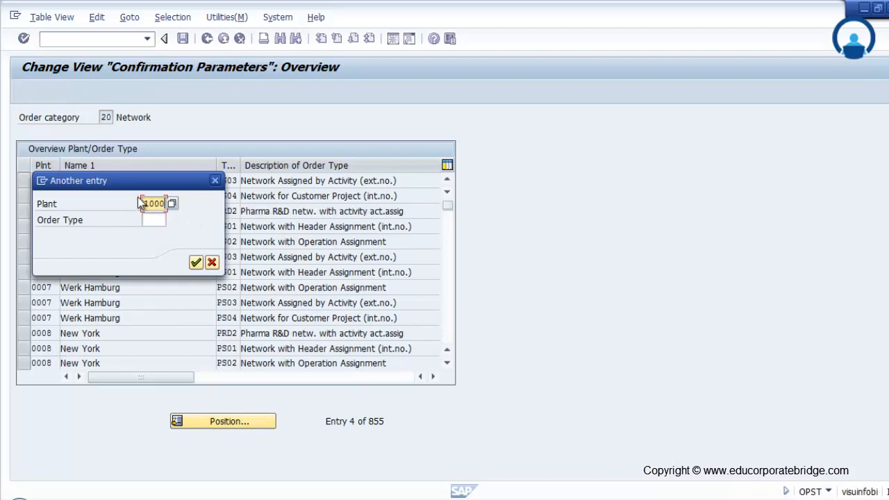
click(151, 220)
text(Ps01)
key(Return)
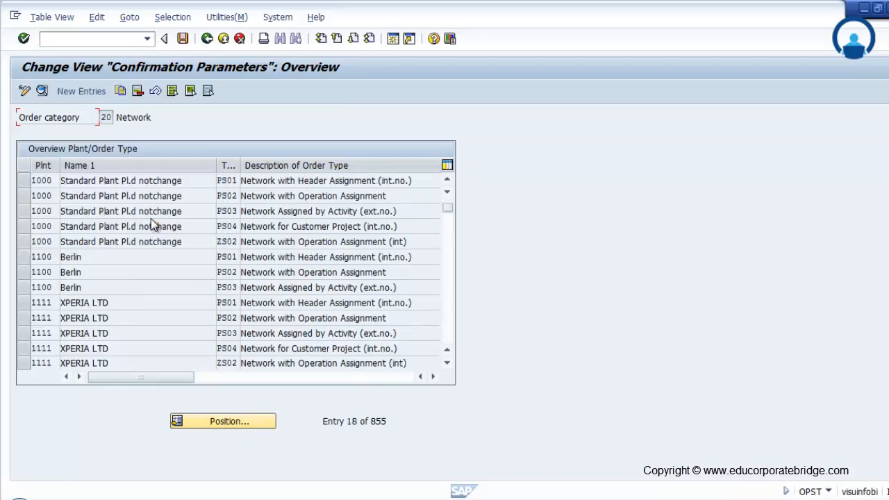
Step: Examine the detailed confirmation parameters for network type PS01 in plant 1000 and leave the confirmation parameters
click(26, 182)
click(42, 91)
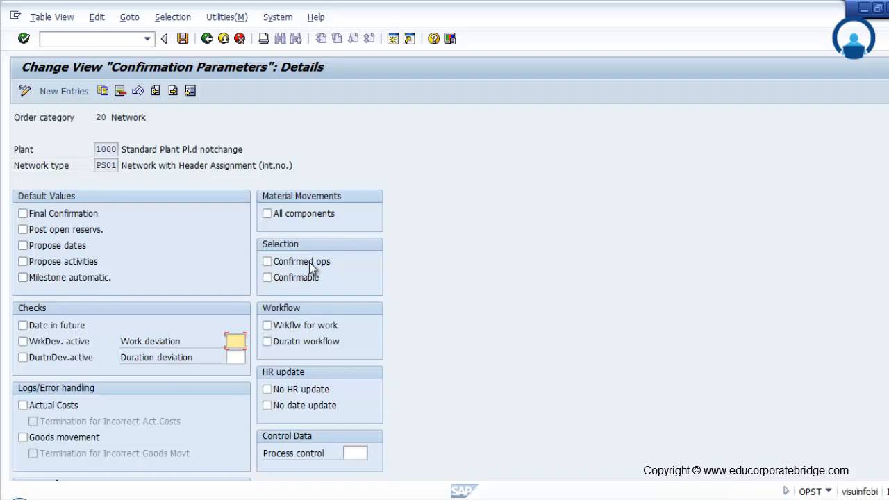
click(207, 40)
click(208, 40)
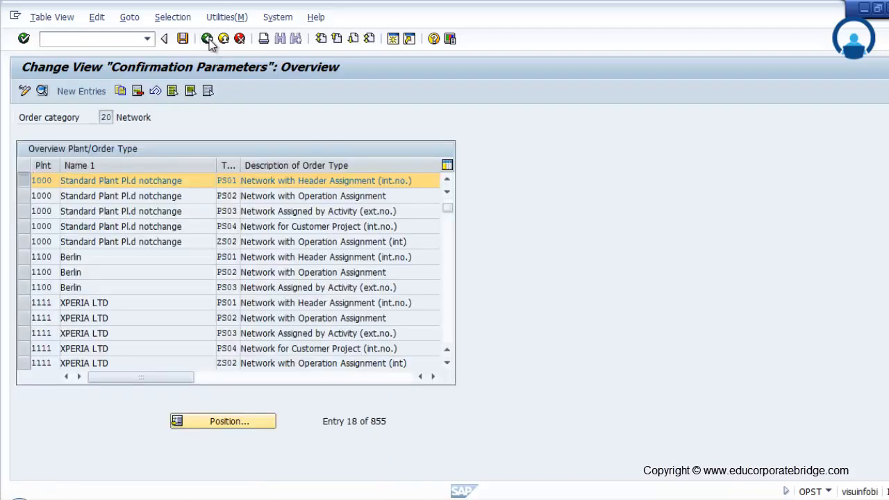